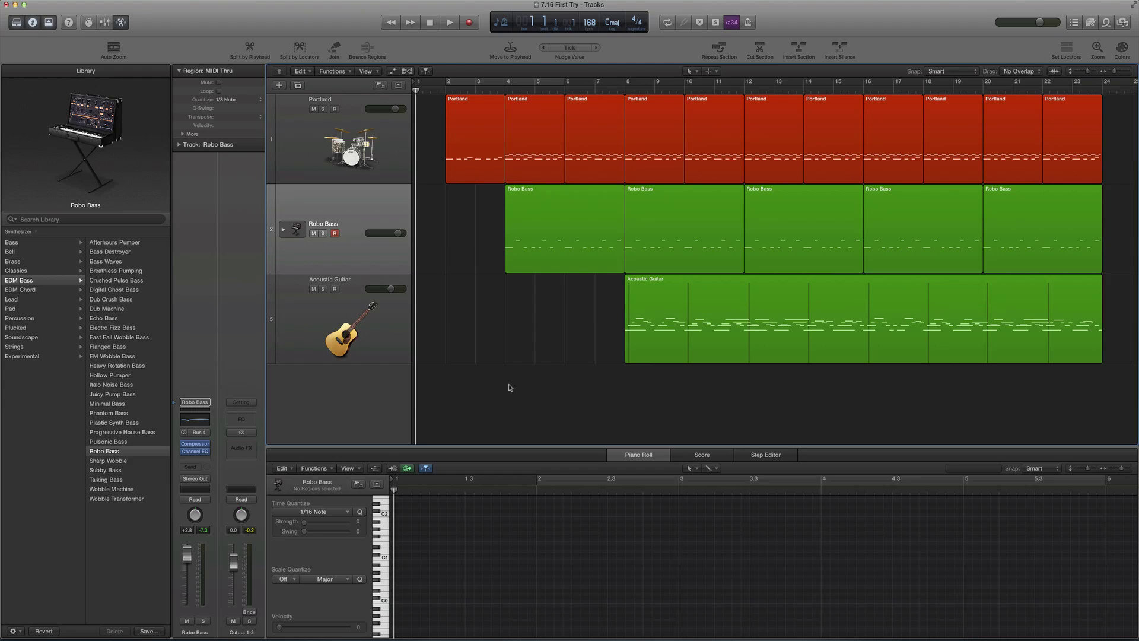
Play the arrangement from bar 2, mute the Portland drums and add a new Drummer track
{"action": "key", "text": "period"}
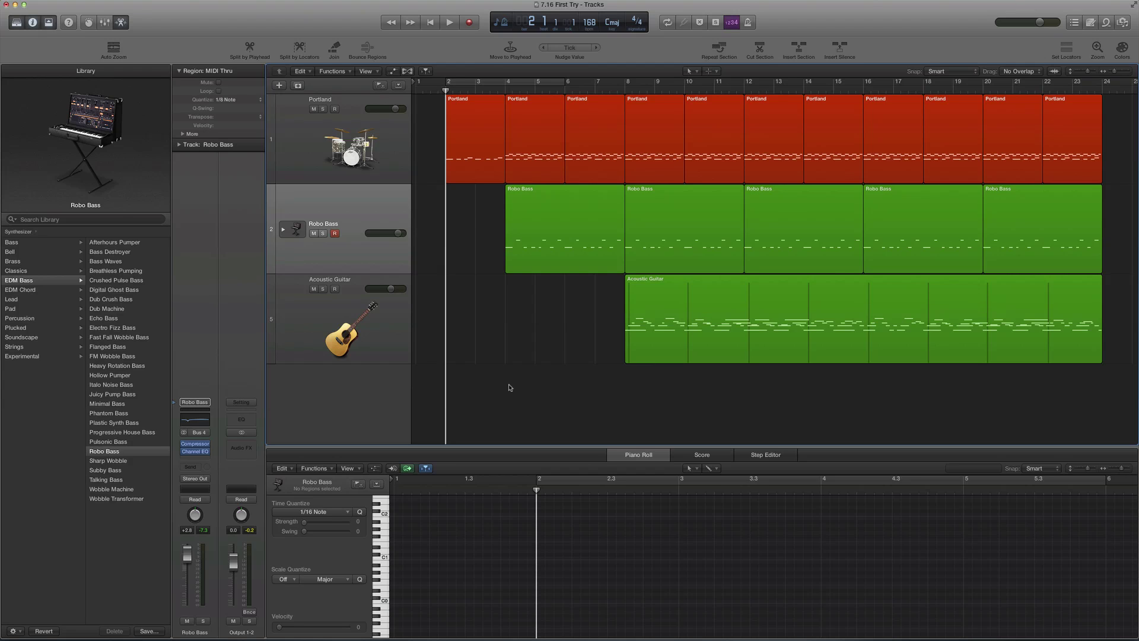
{"action": "key", "text": "space"}
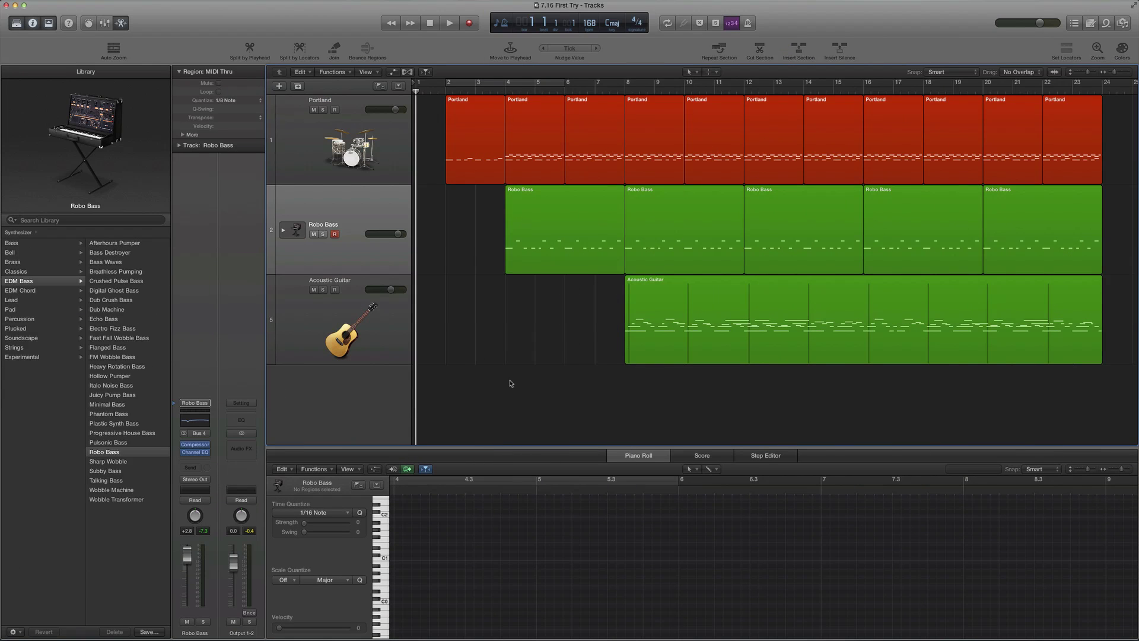
{"action": "left_click", "coordinate": [344, 122]}
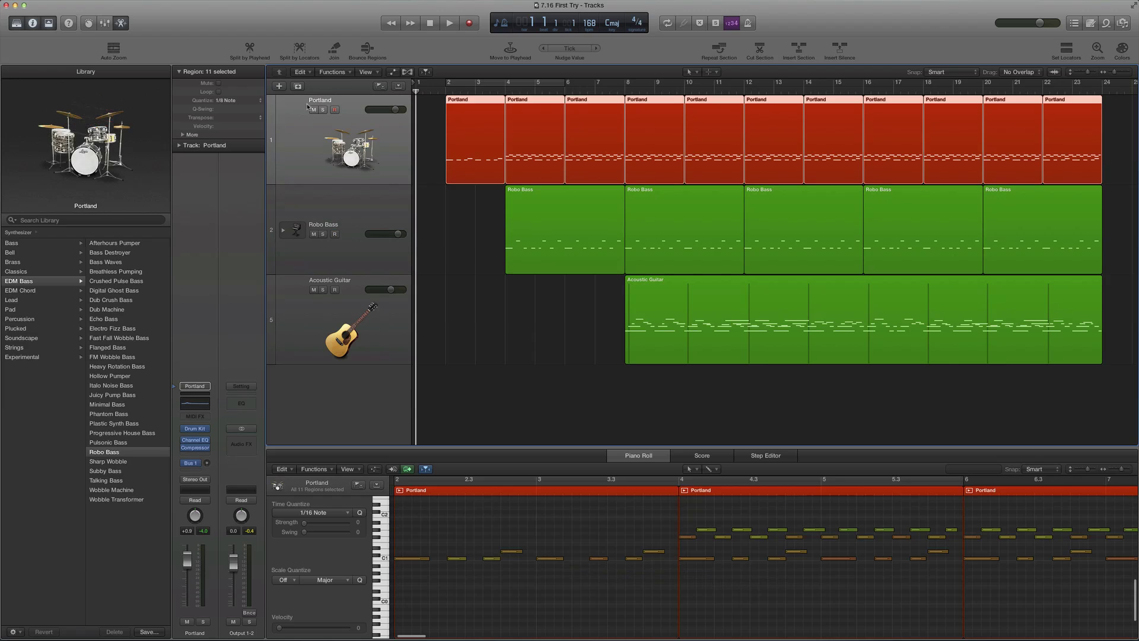
{"action": "left_click", "coordinate": [314, 109]}
{"action": "left_click", "coordinate": [279, 87]}
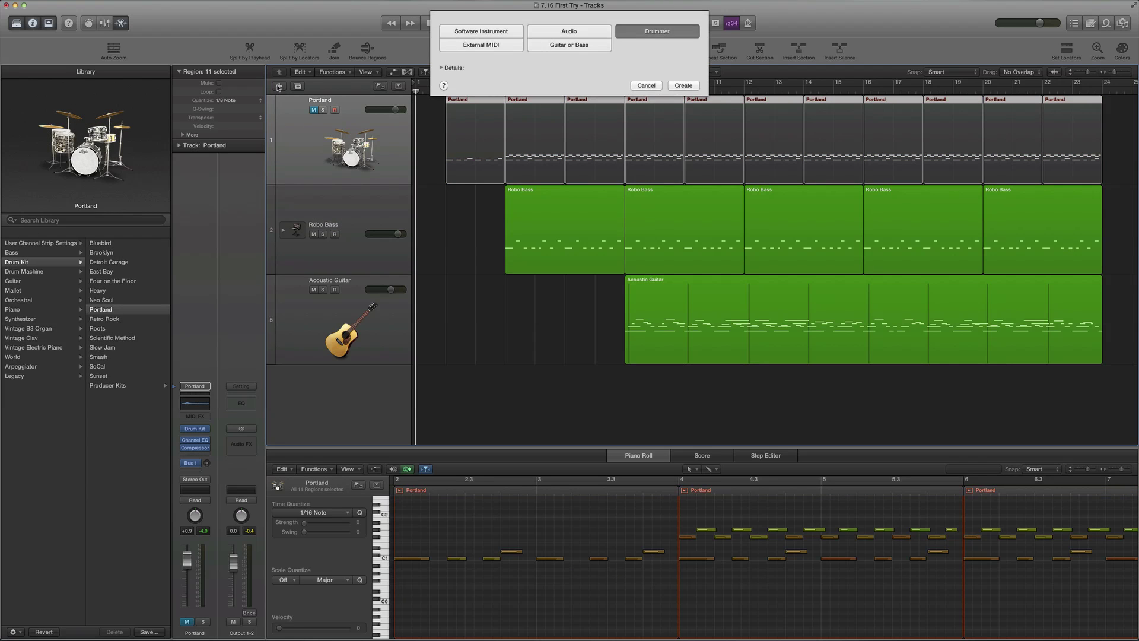
{"action": "left_click", "coordinate": [683, 86]}
Delete the second Drummer region and stretch the remaining one from bar 2 to bar 24
{"action": "left_click", "coordinate": [771, 255]}
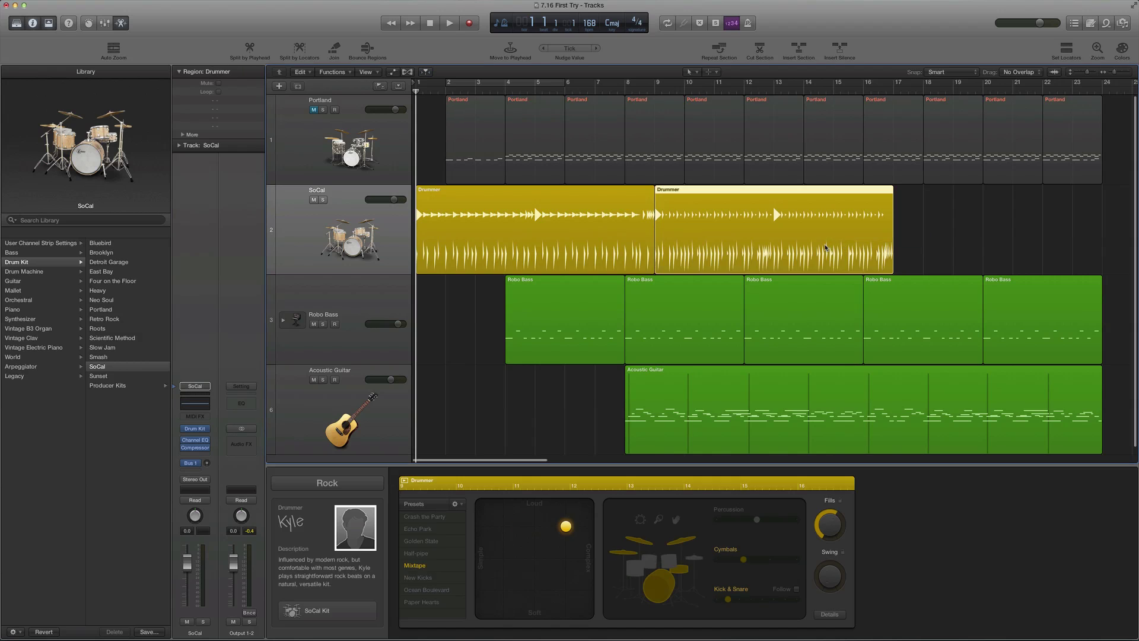
{"action": "key", "text": "Delete"}
{"action": "left_click_drag", "start_coordinate": [558, 234], "coordinate": [589, 234]}
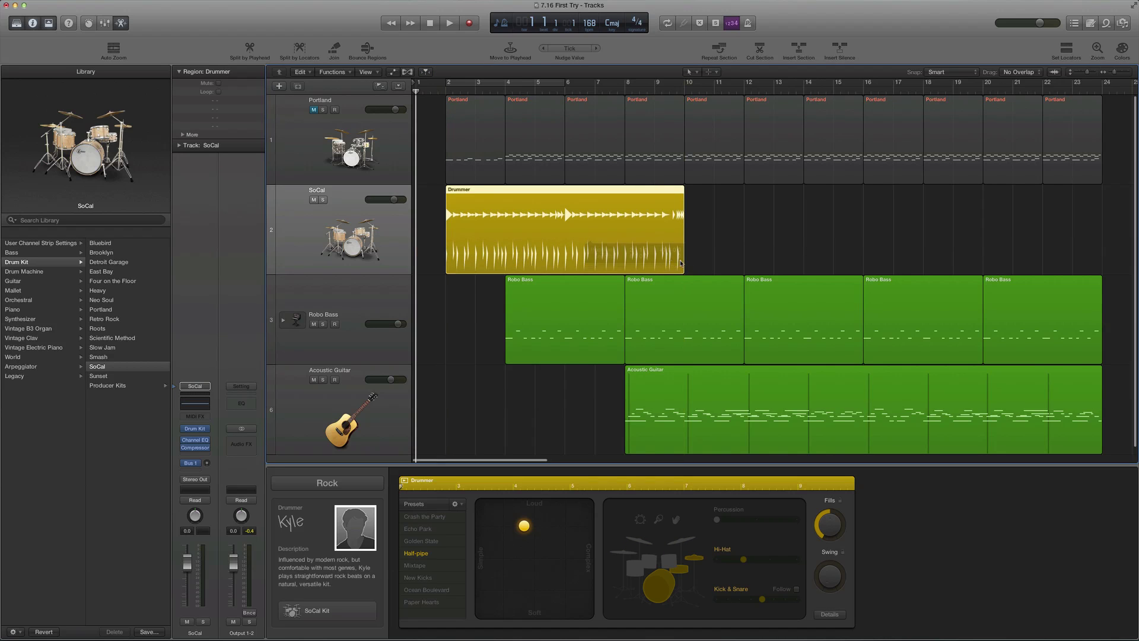
{"action": "left_click_drag", "start_coordinate": [686, 269], "coordinate": [1099, 259]}
{"action": "key", "text": "Return"}
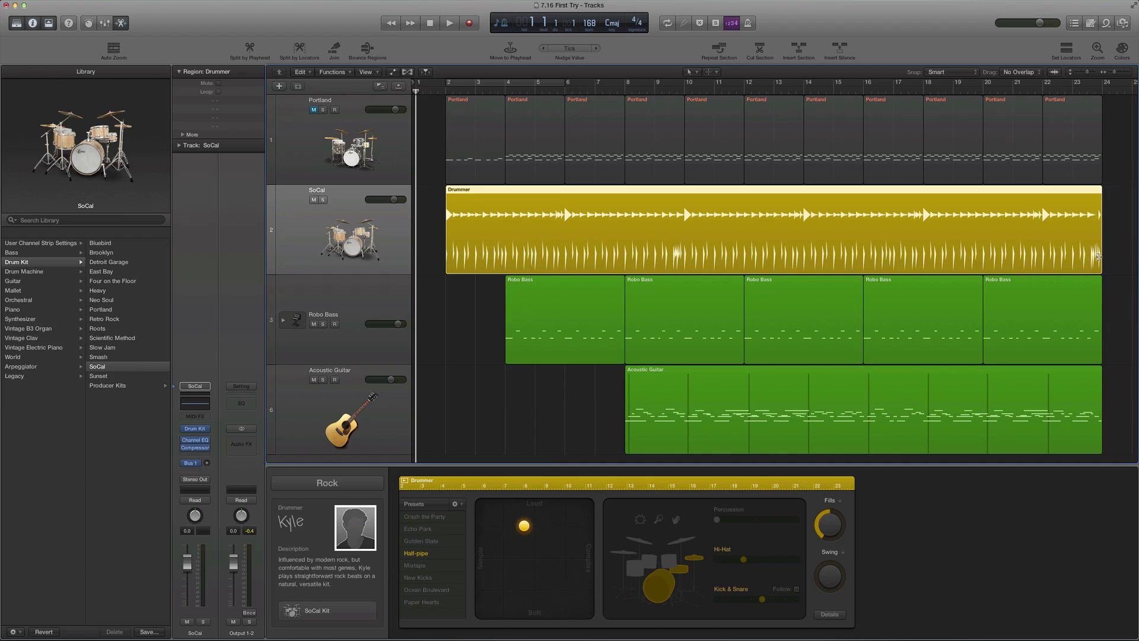
Split the Drummer region by playhead at bar 4 and again at bar 8
{"action": "left_click", "coordinate": [475, 84]}
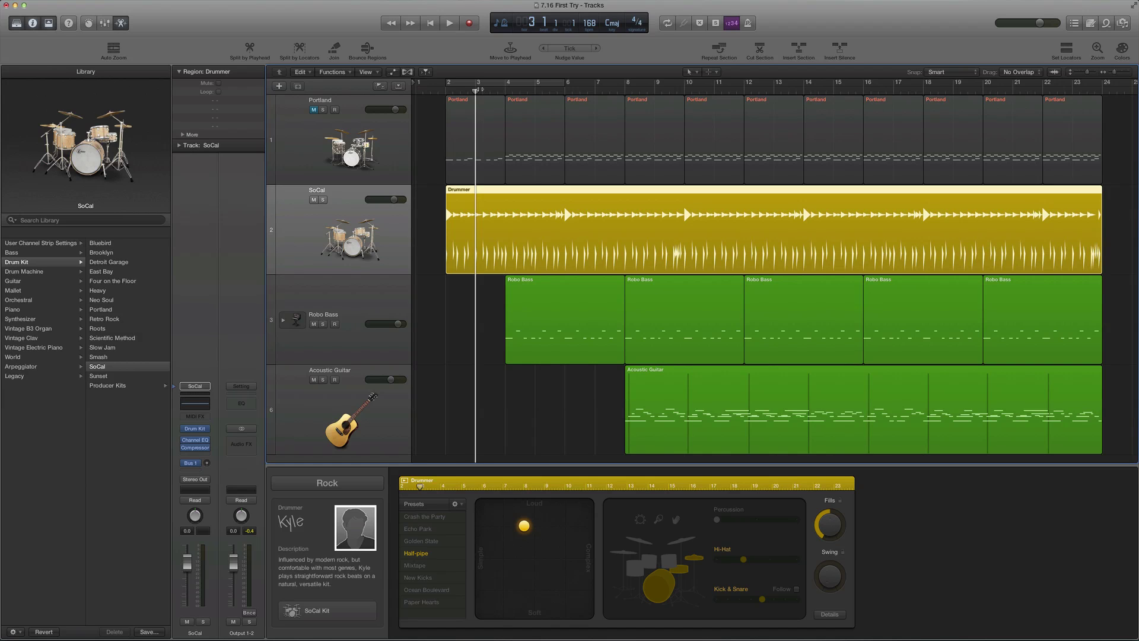
{"action": "key", "text": "period"}
{"action": "left_click", "coordinate": [250, 47]}
{"action": "key", "text": "period"}
{"action": "key", "text": "period"}
{"action": "key", "text": "period"}
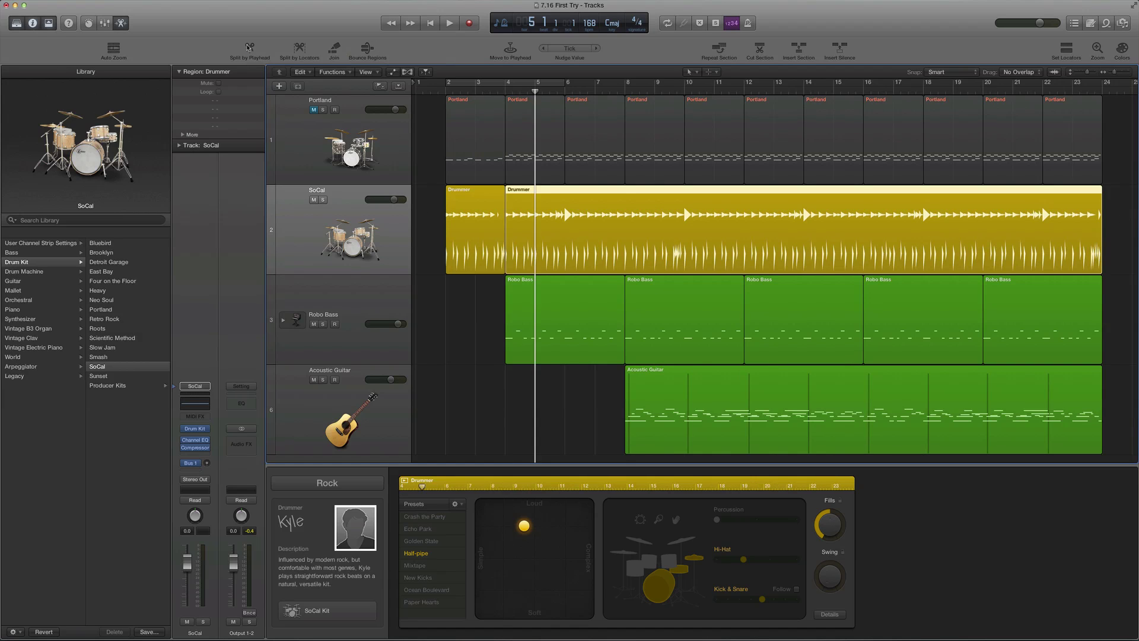
{"action": "key", "text": "period"}
{"action": "left_click", "coordinate": [250, 47]}
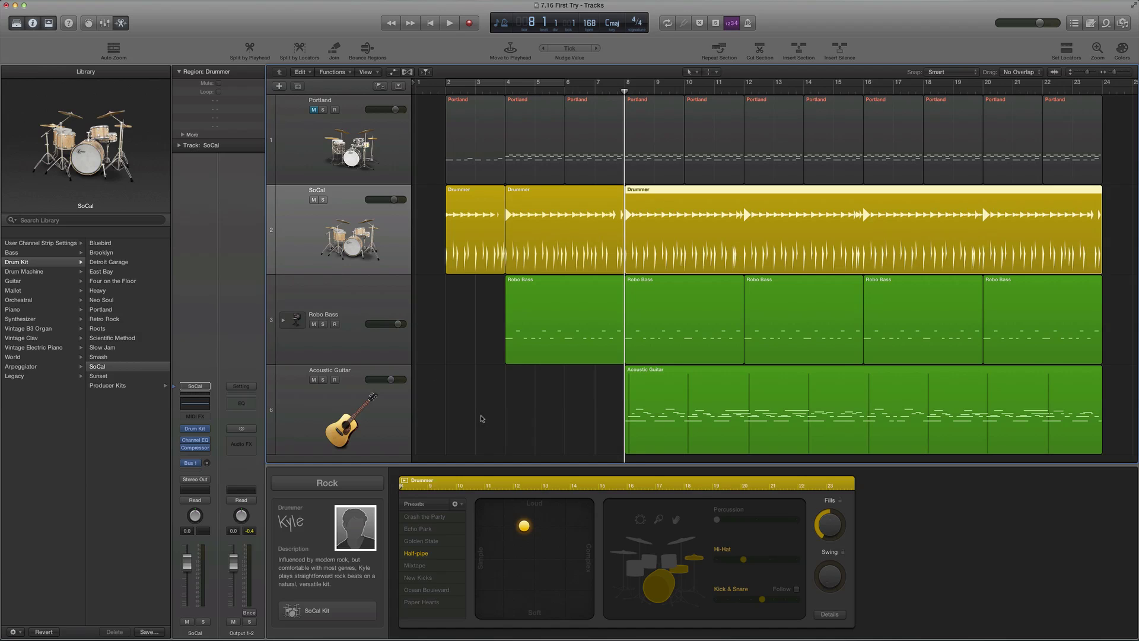
Select the first Drummer region (bars 2–4) and move the playhead to its start
{"action": "left_click", "coordinate": [482, 419]}
{"action": "left_click", "coordinate": [464, 225]}
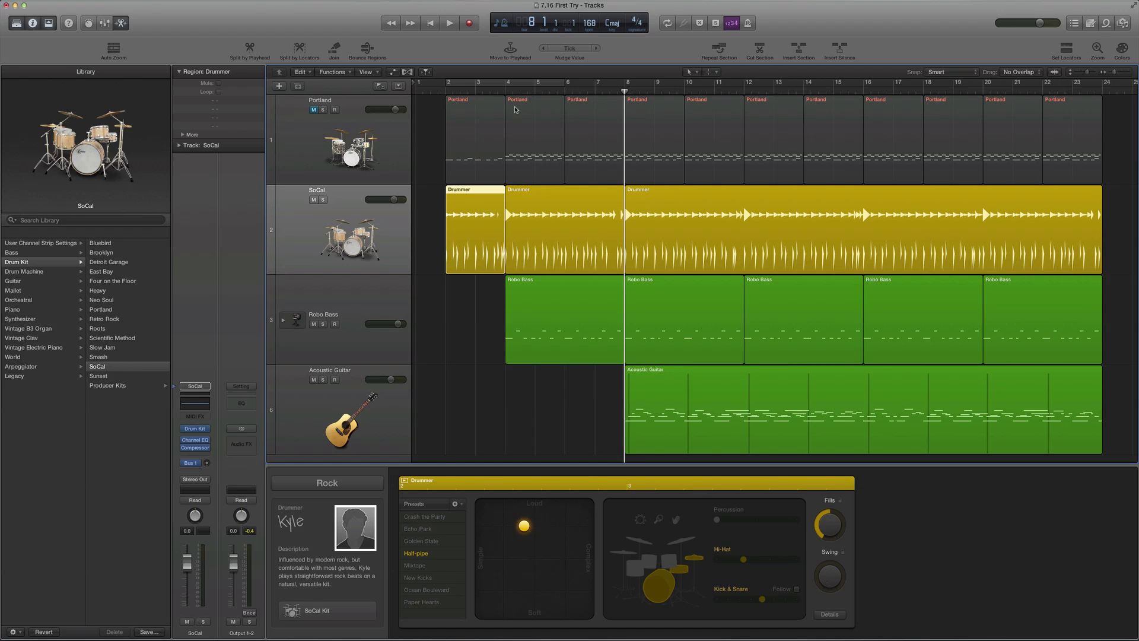
{"action": "key", "text": "shift+Return"}
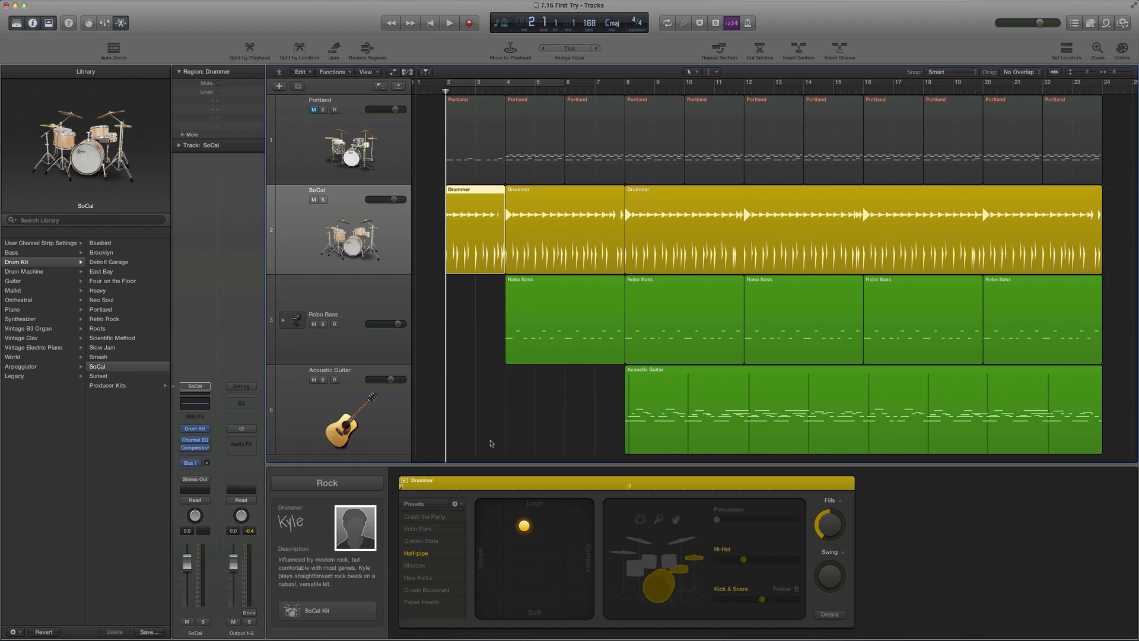
{"action": "key", "text": "ctrl+Up"}
{"action": "left_click", "coordinate": [525, 275]}
Keep the Rock genre and browse the SoCal kit's snare and cymbal options in Drum Kit Designer
{"action": "left_click", "coordinate": [375, 484]}
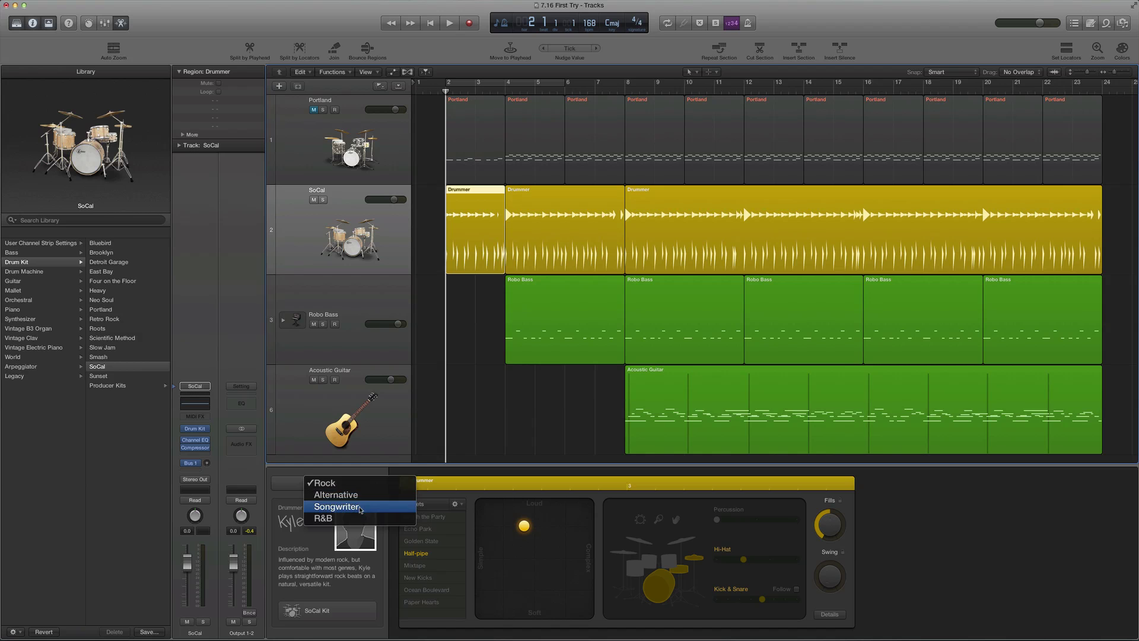
{"action": "left_click", "coordinate": [298, 476]}
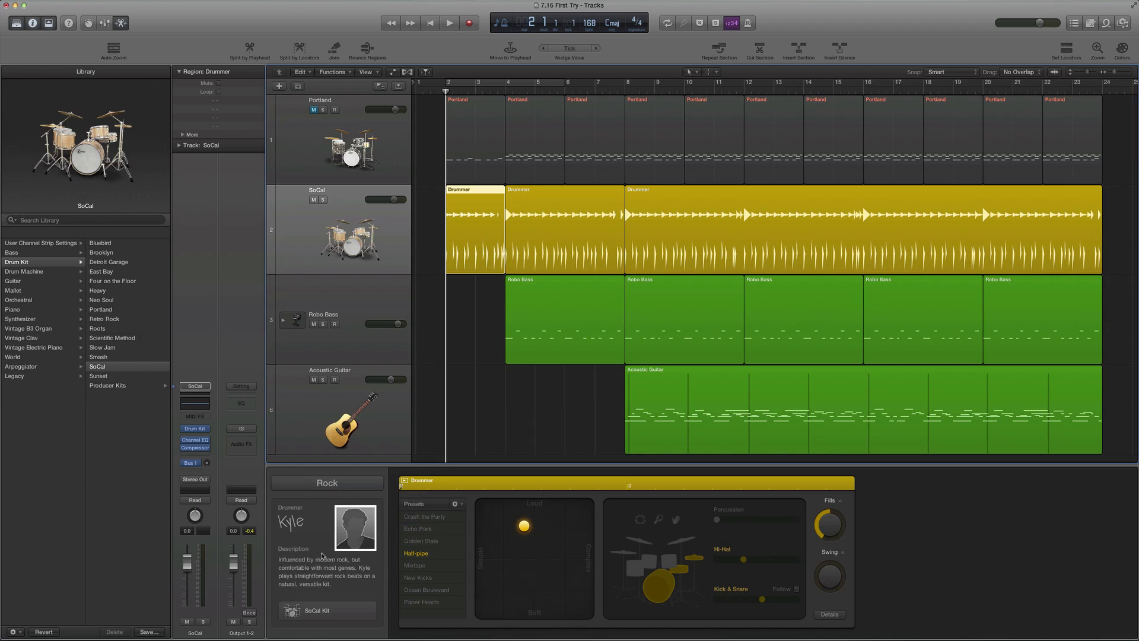
{"action": "left_click", "coordinate": [322, 615]}
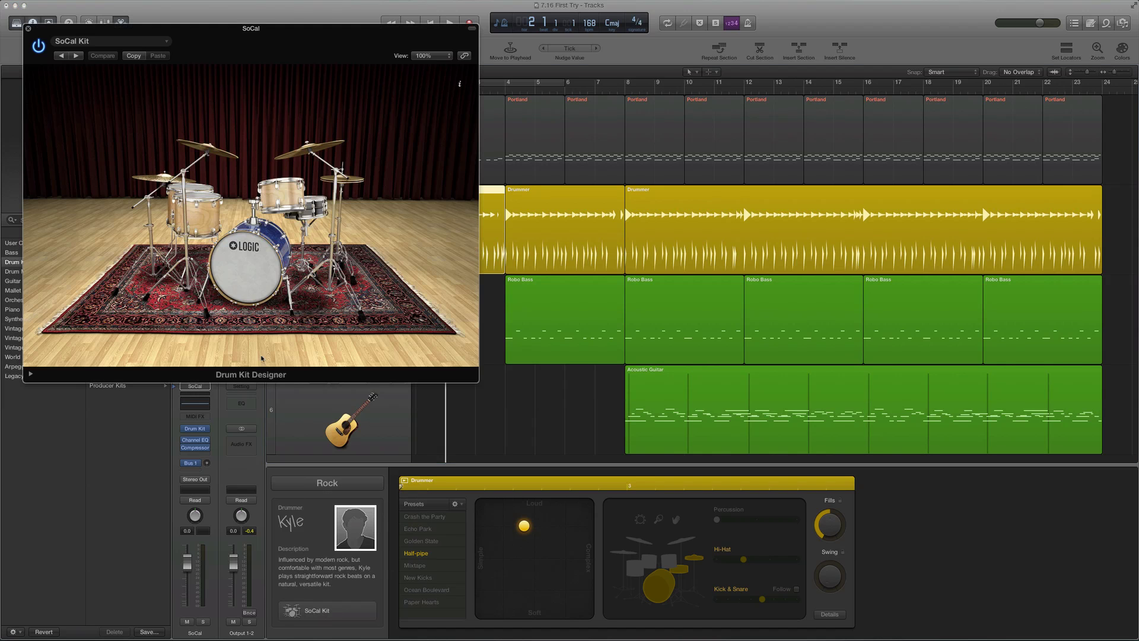
{"action": "left_click", "coordinate": [248, 267]}
{"action": "left_click", "coordinate": [195, 214]}
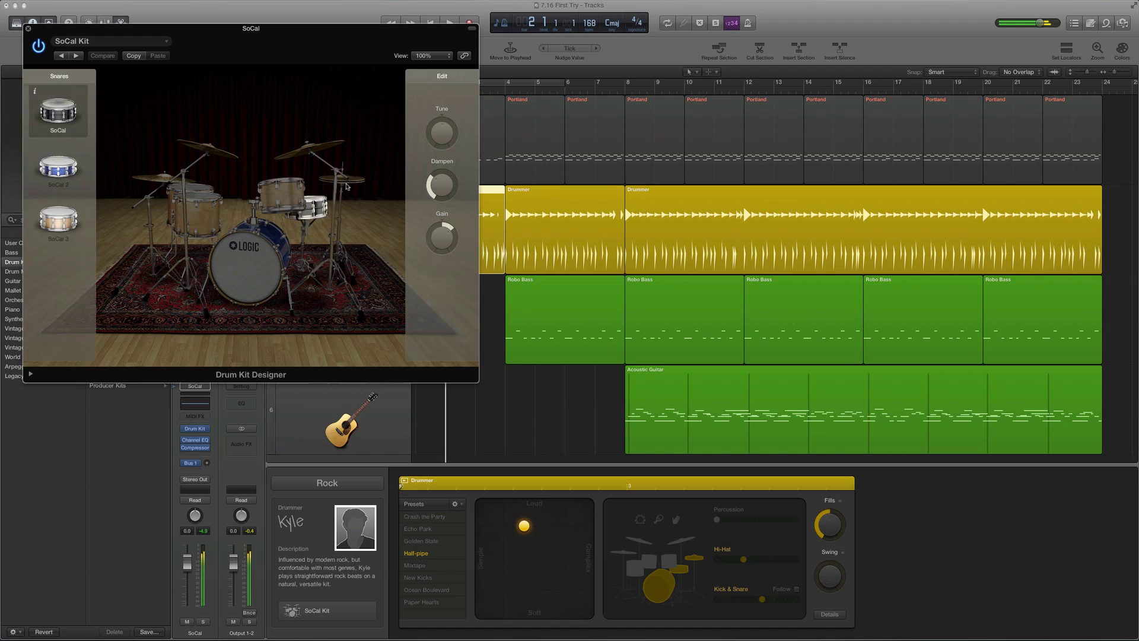
{"action": "left_click", "coordinate": [235, 151]}
Replace the kick drum with SoCal 2 and close Drum Kit Designer
{"action": "left_click", "coordinate": [249, 270]}
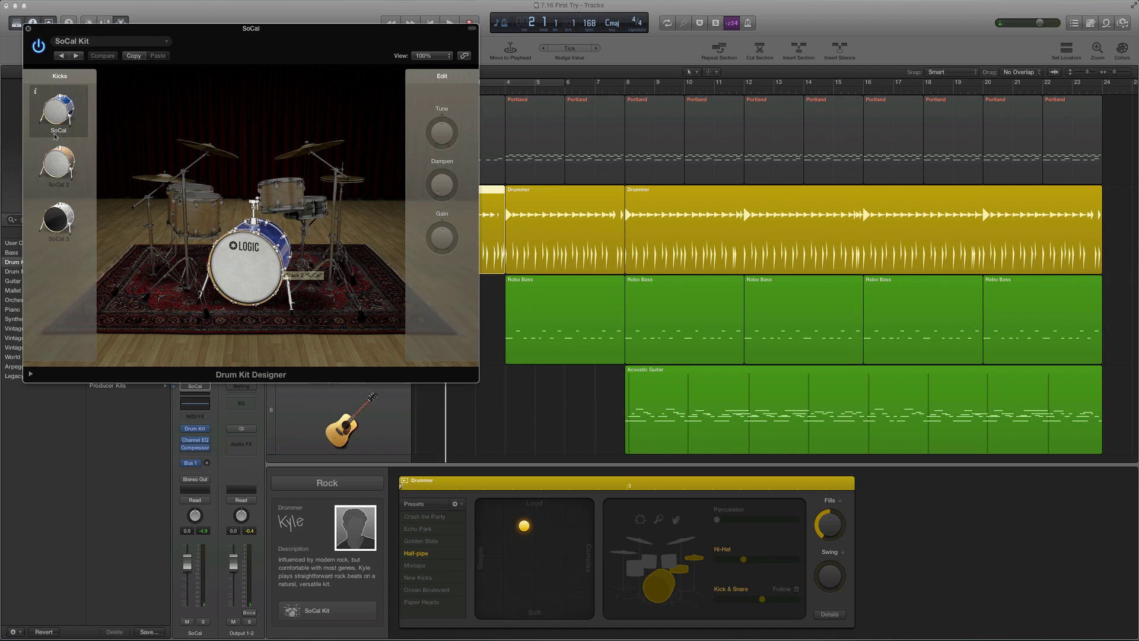
{"action": "left_click", "coordinate": [65, 189]}
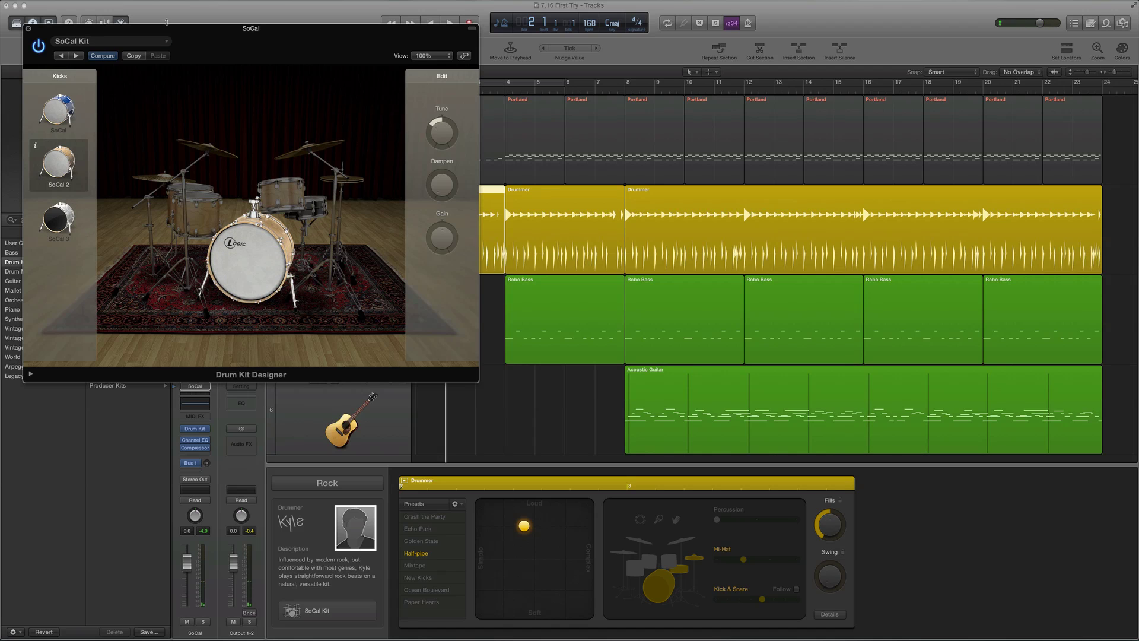
{"action": "left_click", "coordinate": [170, 41]}
{"action": "key", "text": "Escape"}
{"action": "left_click", "coordinate": [27, 28]}
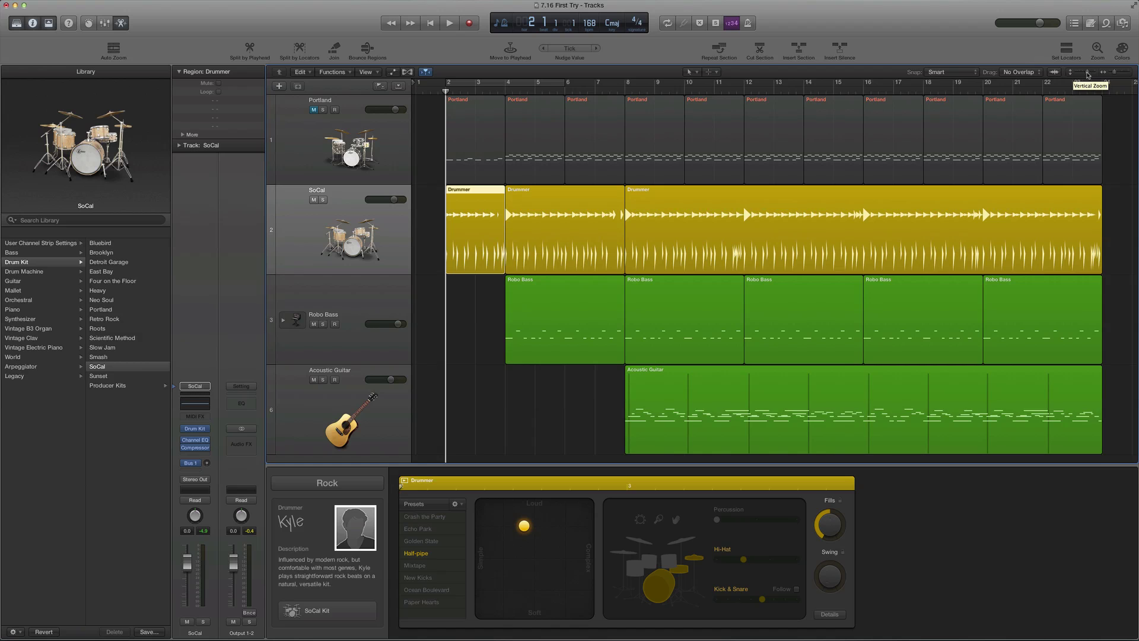
Reselect the bars 2–4 Drummer region and move its XY puck to the Loud/Complex corner
{"action": "left_click_drag", "start_coordinate": [1088, 75], "coordinate": [1119, 74]}
{"action": "left_click", "coordinate": [890, 352]}
{"action": "left_click", "coordinate": [833, 253]}
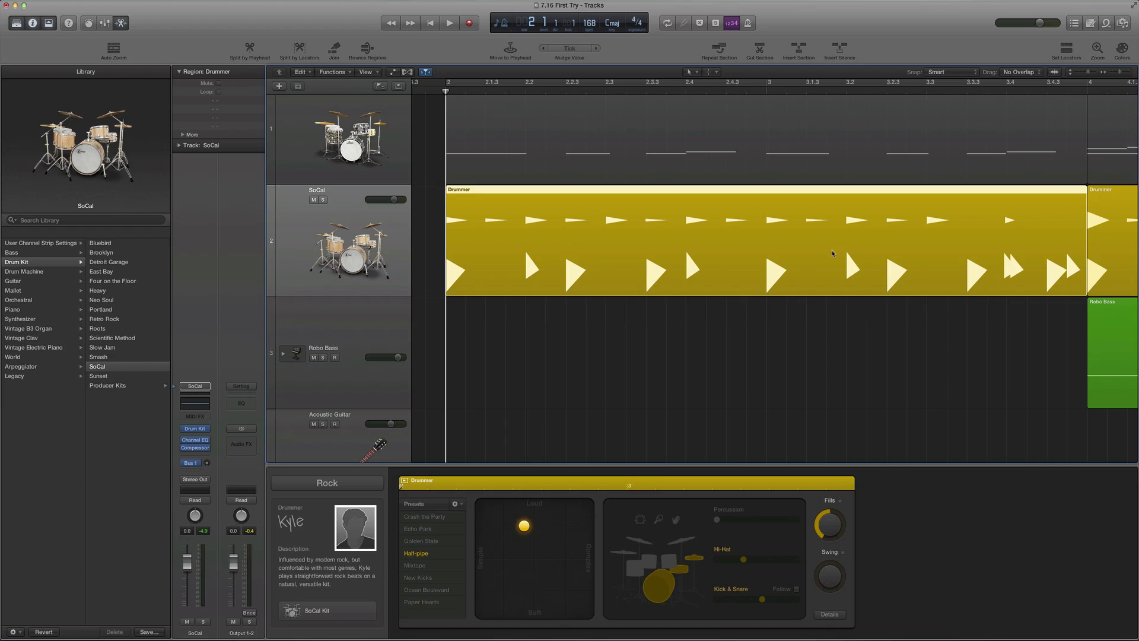
{"action": "left_click_drag", "start_coordinate": [524, 526], "coordinate": [528, 593]}
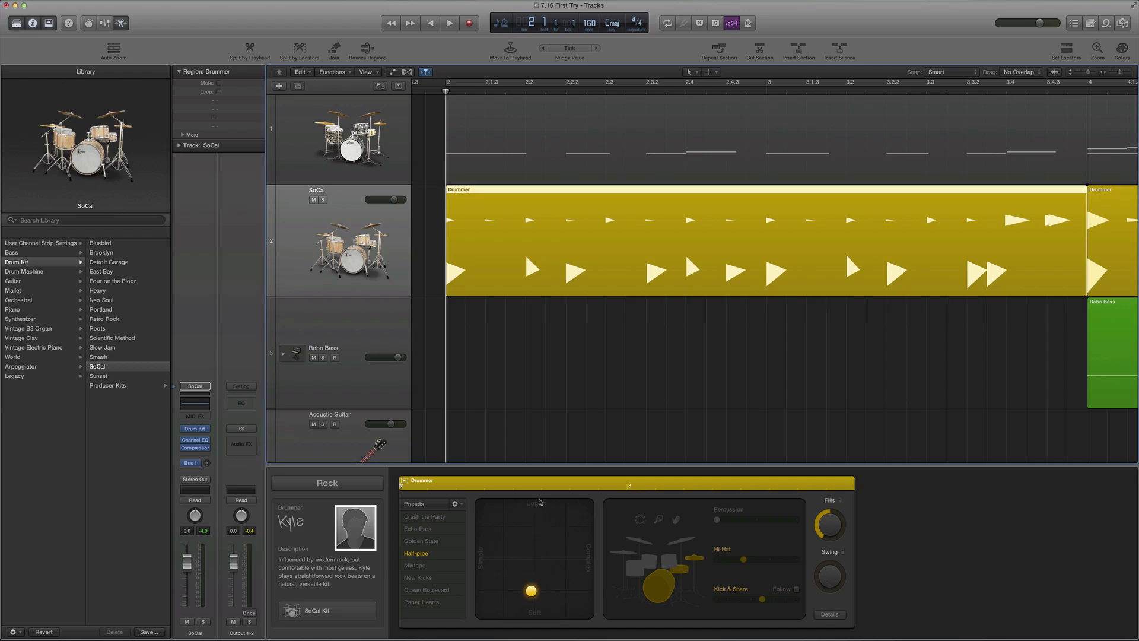
{"action": "left_click_drag", "start_coordinate": [535, 595], "coordinate": [588, 504]}
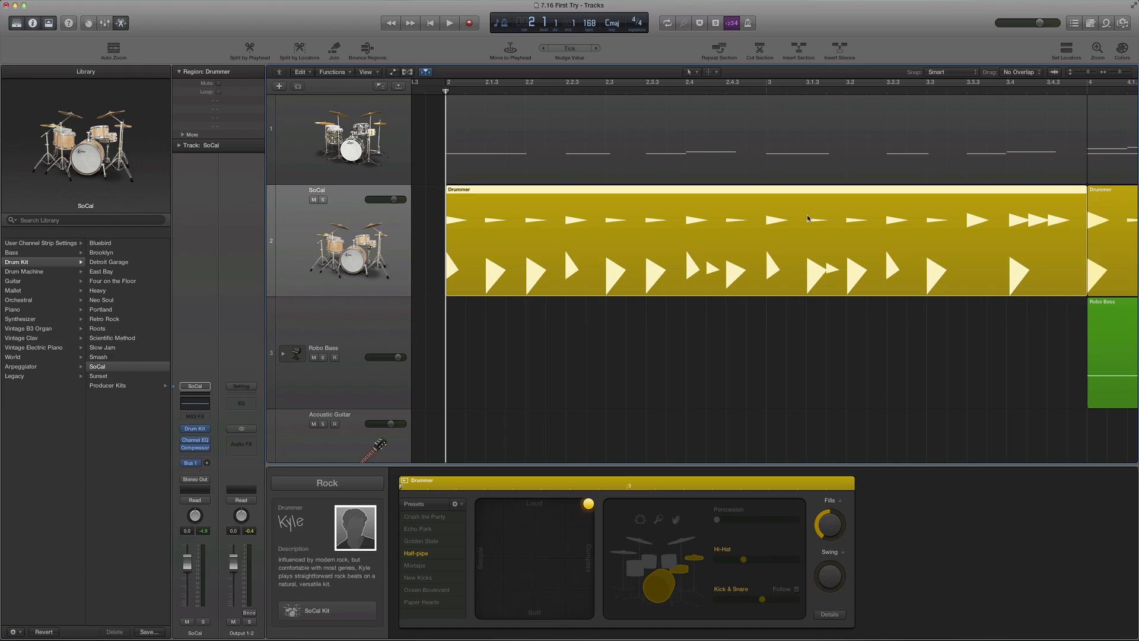
{"action": "left_click_drag", "start_coordinate": [1121, 72], "coordinate": [1118, 76]}
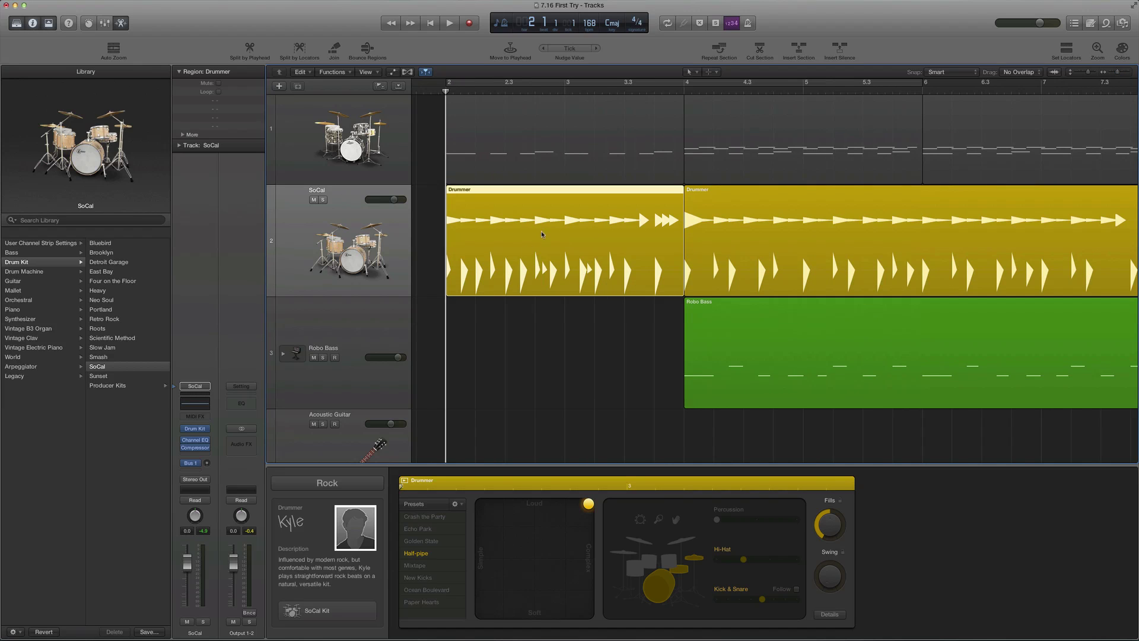
Set the first region to Soft/Simple, turn off hi-hat and kick & snare, and lower Fills
{"action": "left_click_drag", "start_coordinate": [588, 503], "coordinate": [481, 613]}
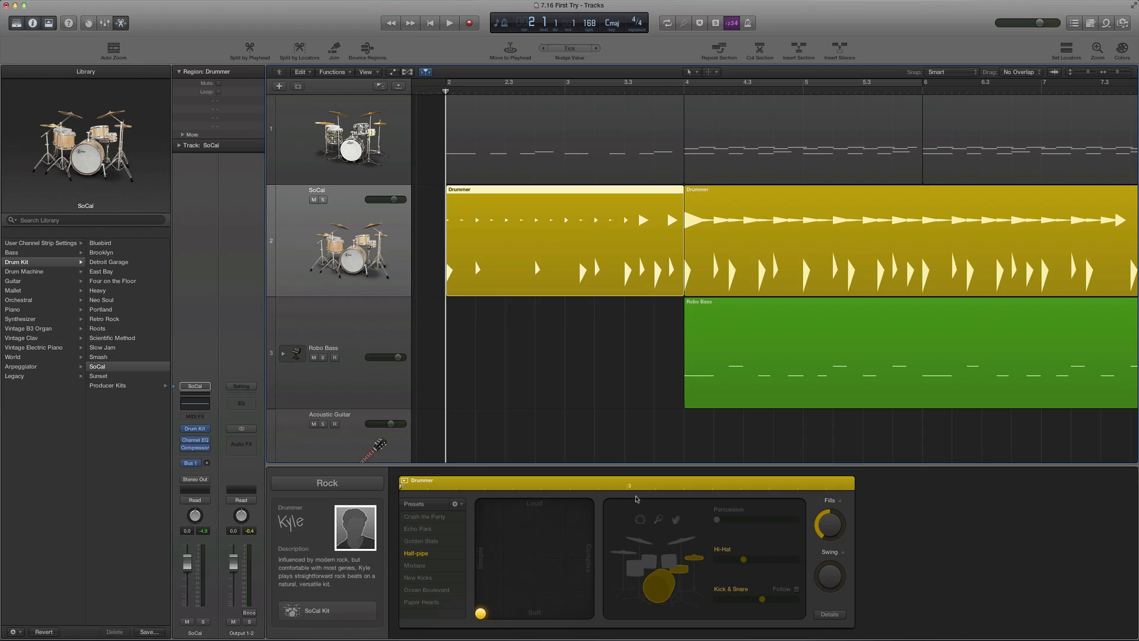
{"action": "left_click", "coordinate": [667, 608]}
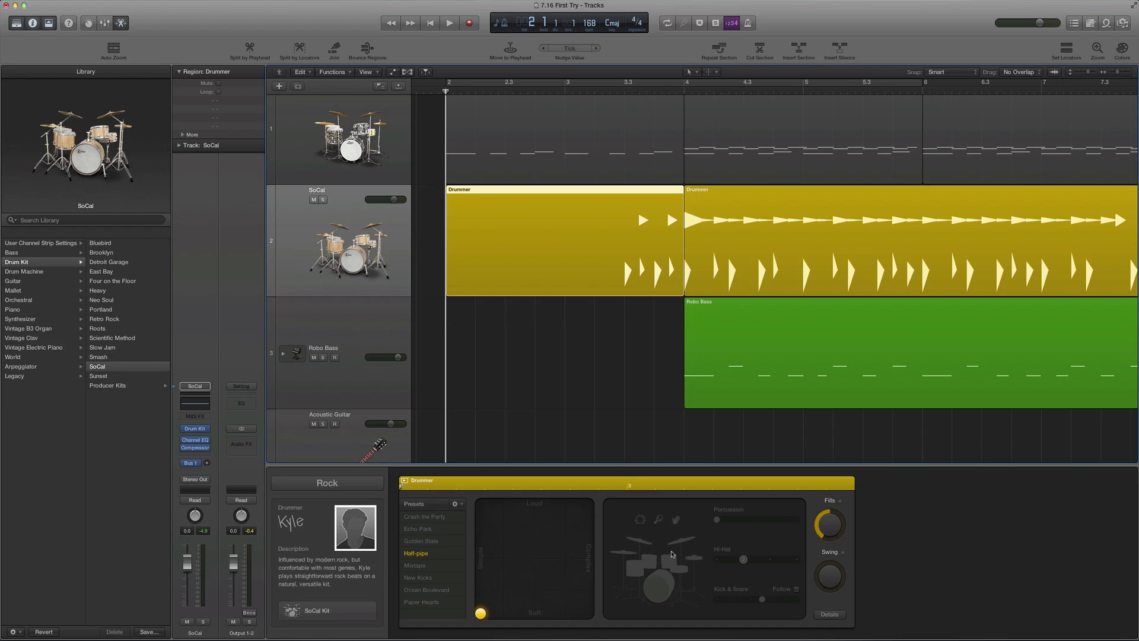
{"action": "mouse_move", "coordinate": [842, 537]}
{"action": "left_mouse_down"}
{"action": "mouse_move", "coordinate": [821, 532]}
{"action": "mouse_move", "coordinate": [834, 538]}
{"action": "left_mouse_up"}
Solo the SoCal drum track and play it back briefly
{"action": "left_click", "coordinate": [323, 200]}
{"action": "key", "text": "space"}
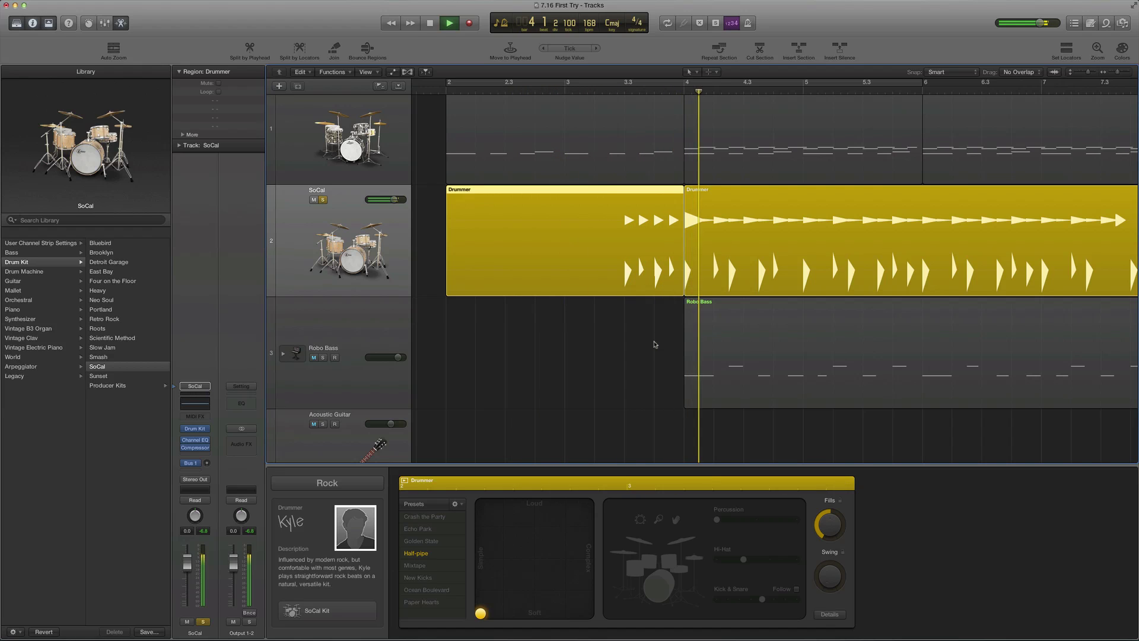
{"action": "key", "text": "space"}
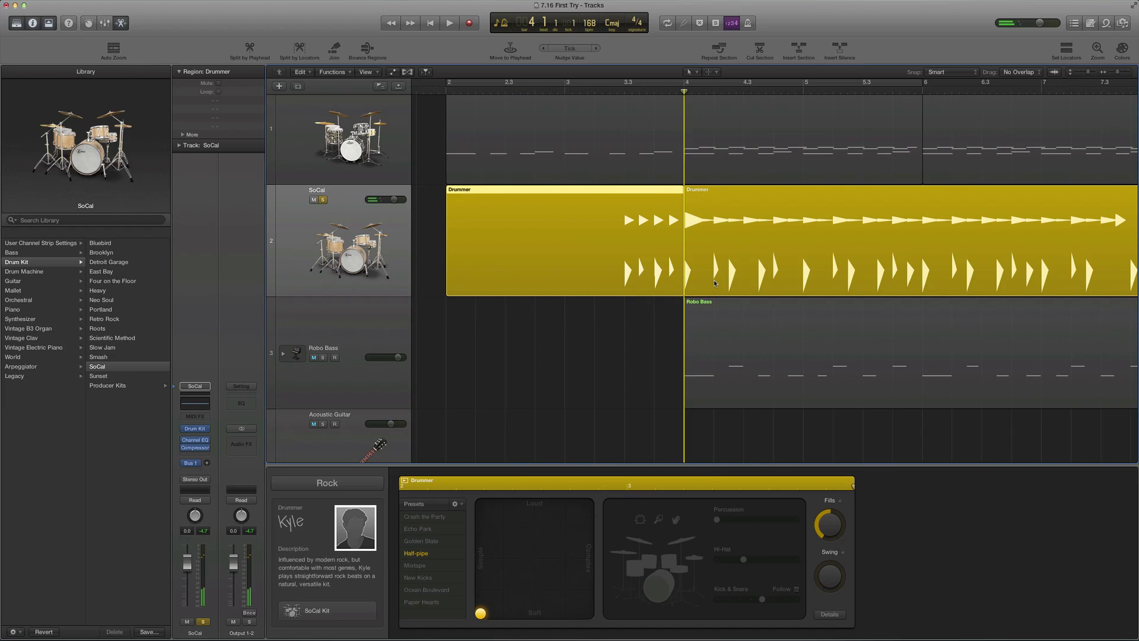
Make the bars 4–8 region's pattern softer, audition it, and return to bar 4
{"action": "left_click", "coordinate": [712, 284]}
{"action": "scroll", "coordinate": [580, 393], "scroll_direction": "right", "scroll_amount": 5}
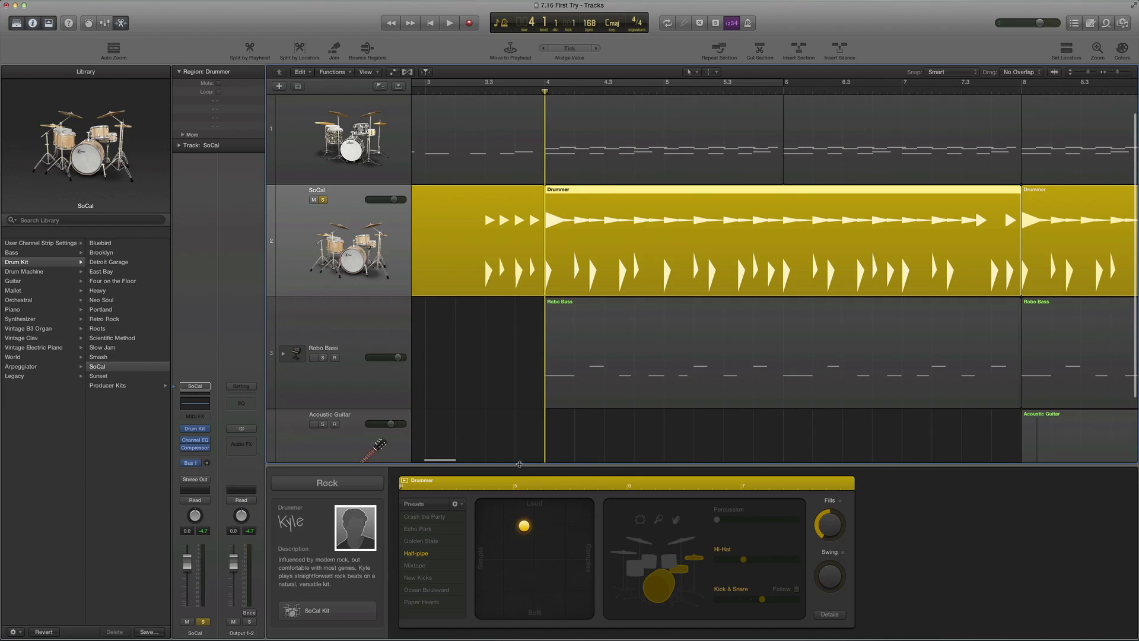
{"action": "left_click_drag", "start_coordinate": [530, 533], "coordinate": [518, 579]}
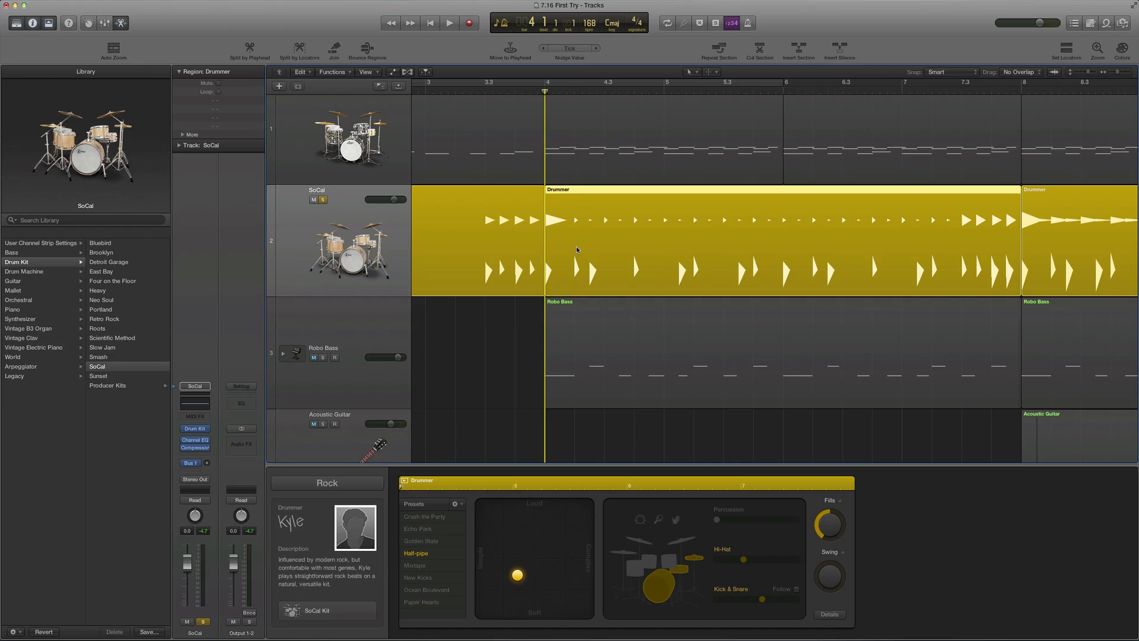
{"action": "key", "text": "space"}
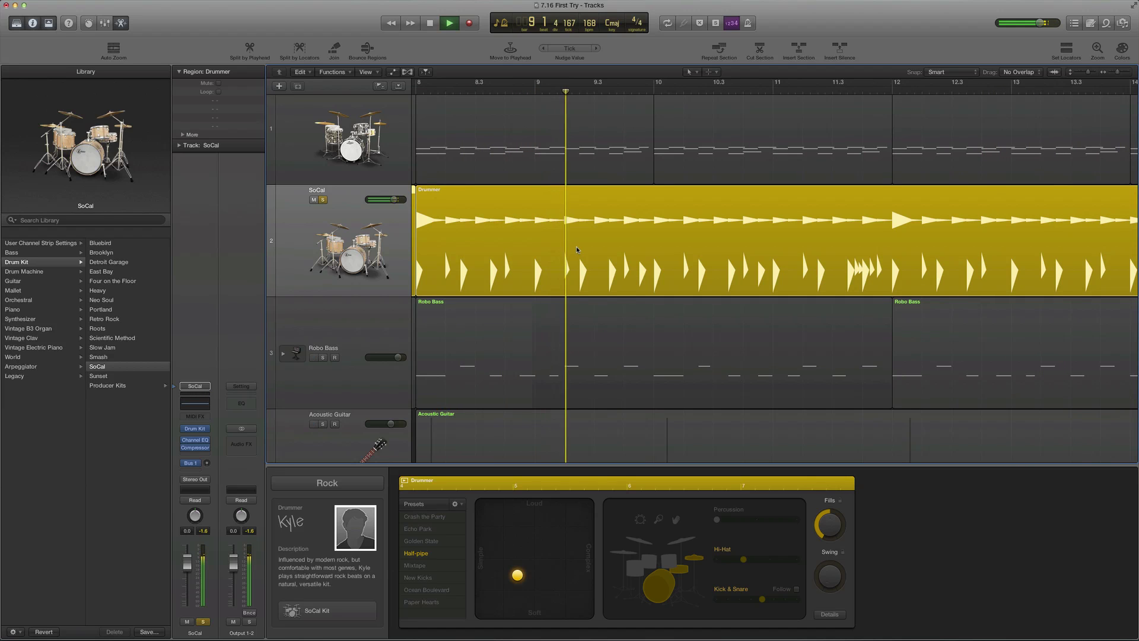
{"action": "key", "text": "space"}
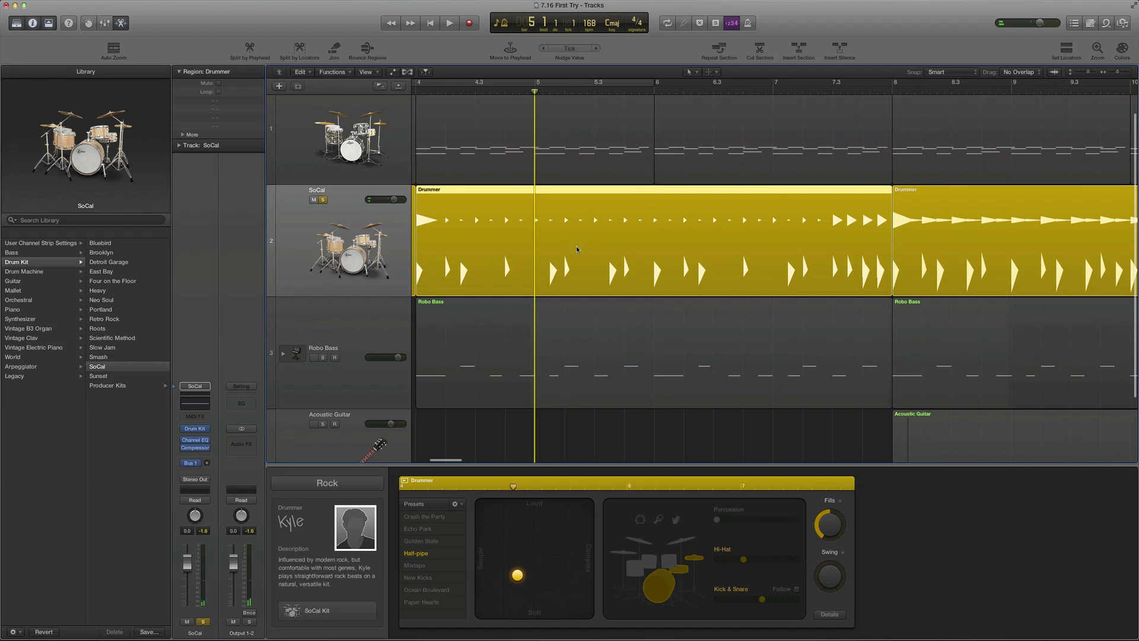
{"action": "key", "text": "Return"}
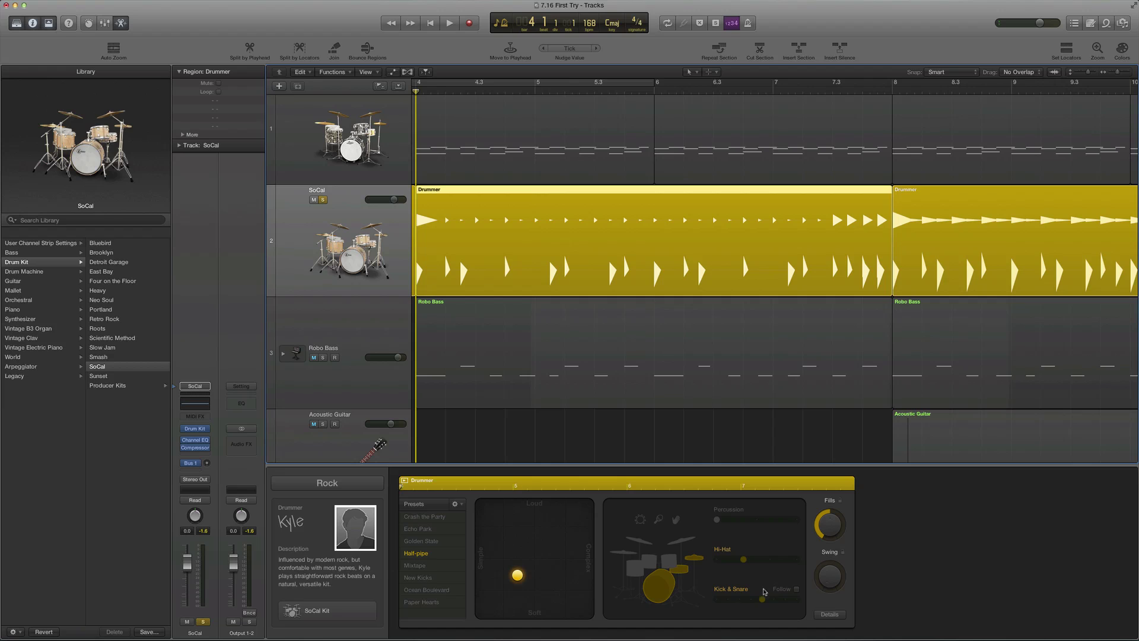
{"action": "scroll", "coordinate": [590, 400], "scroll_direction": "left", "scroll_amount": 2}
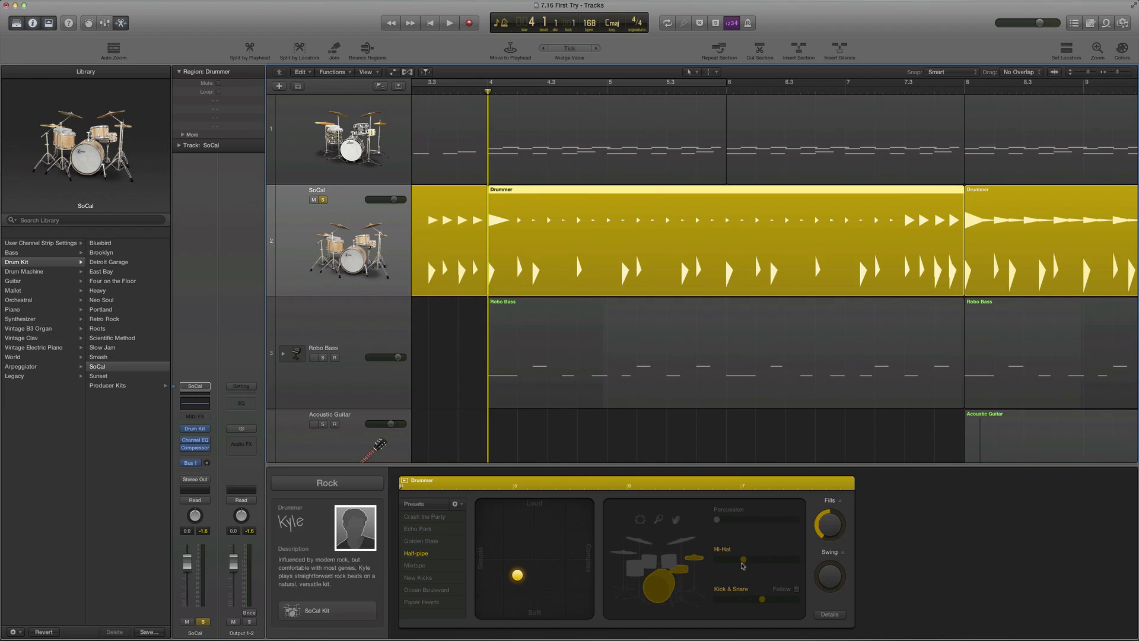
{"action": "mouse_move", "coordinate": [742, 566]}
{"action": "key", "text": "space"}
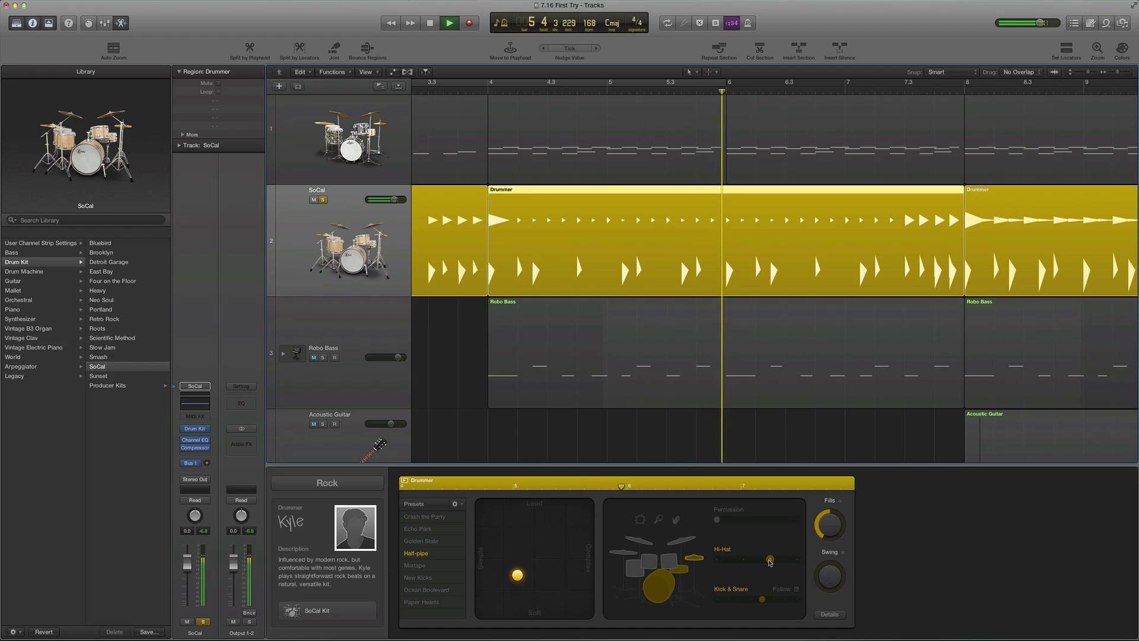
{"action": "key", "text": "space"}
{"action": "key", "text": "comma"}
{"action": "key", "text": "comma"}
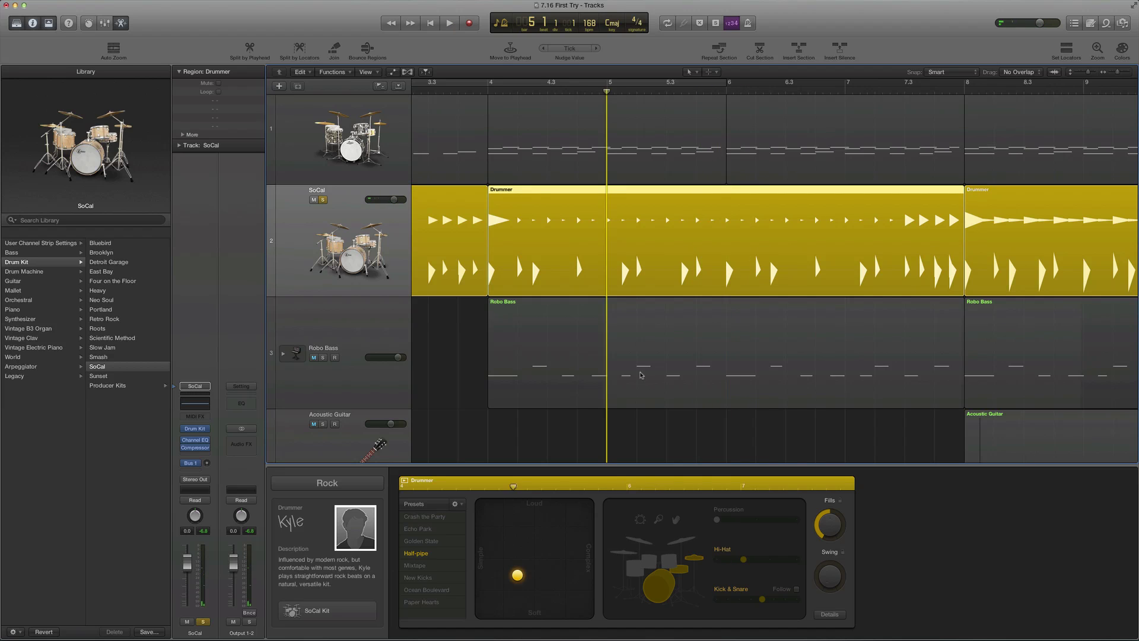
{"action": "key", "text": "space"}
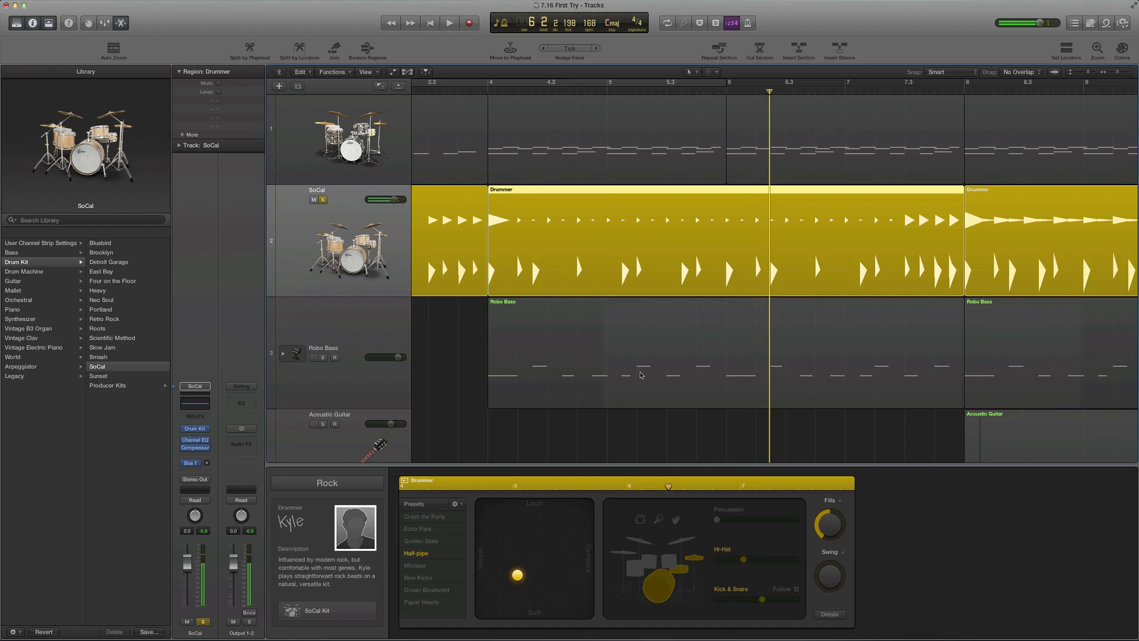
{"action": "key", "text": "comma"}
{"action": "key", "text": "comma"}
{"action": "key", "text": "space"}
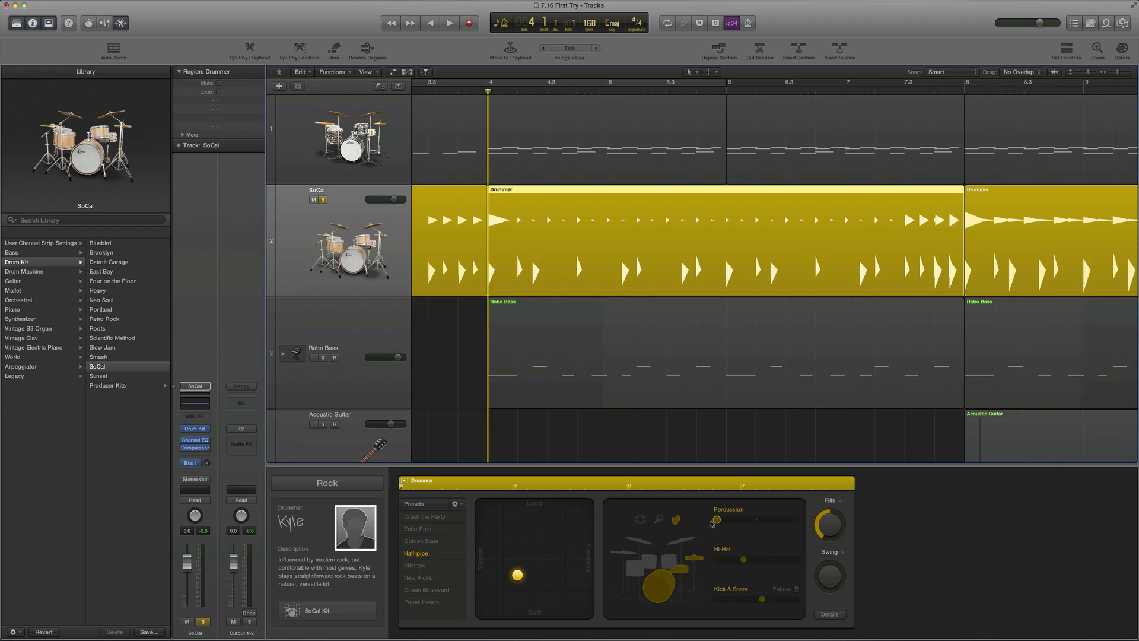
Turn on a percussion part in the bars 4–8 region and switch it to shaker
{"action": "key", "text": "space"}
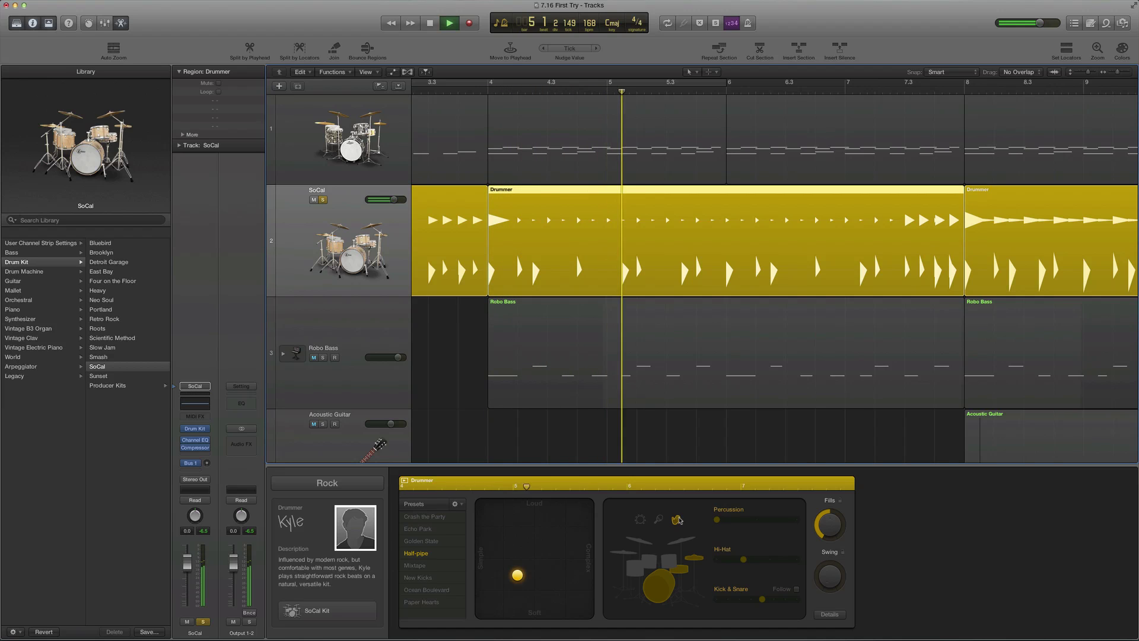
{"action": "key", "text": "space"}
{"action": "left_click", "coordinate": [746, 524]}
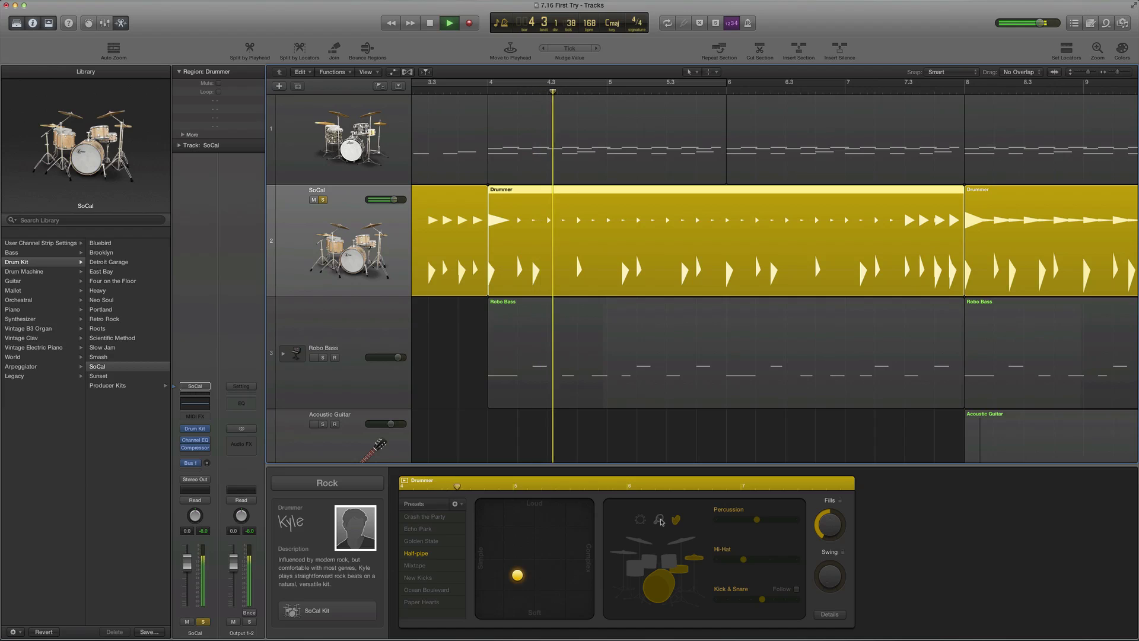
{"action": "key", "text": "space"}
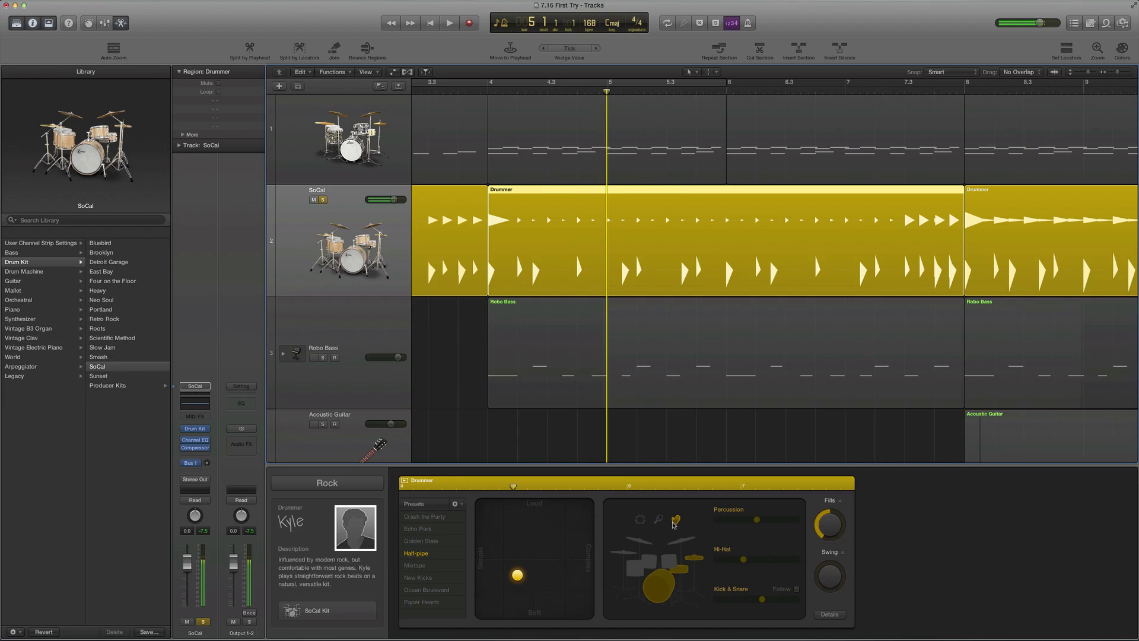
{"action": "left_click", "coordinate": [675, 524]}
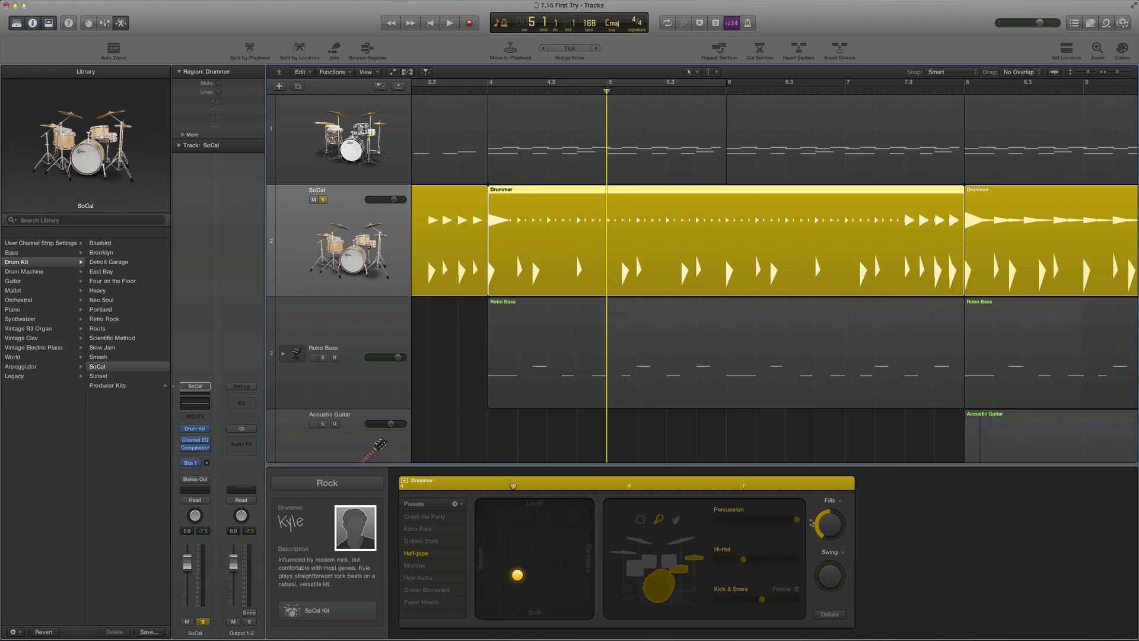
Bring the percussion level down to minimum and audition the region from bar 4
{"action": "left_click", "coordinate": [755, 522]}
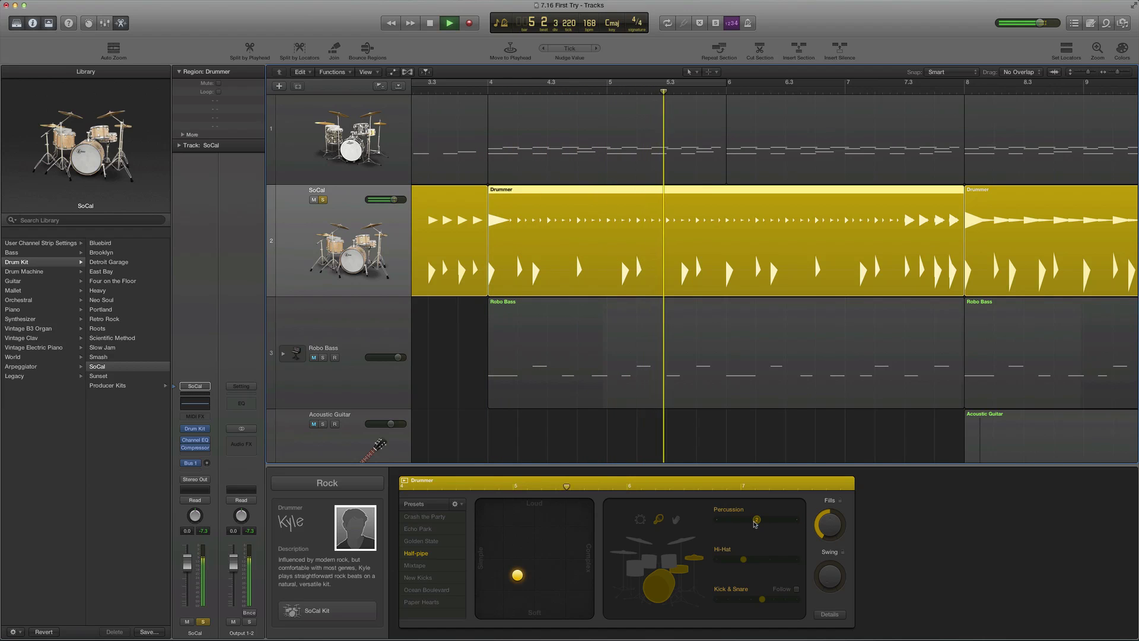
{"action": "key", "text": "space"}
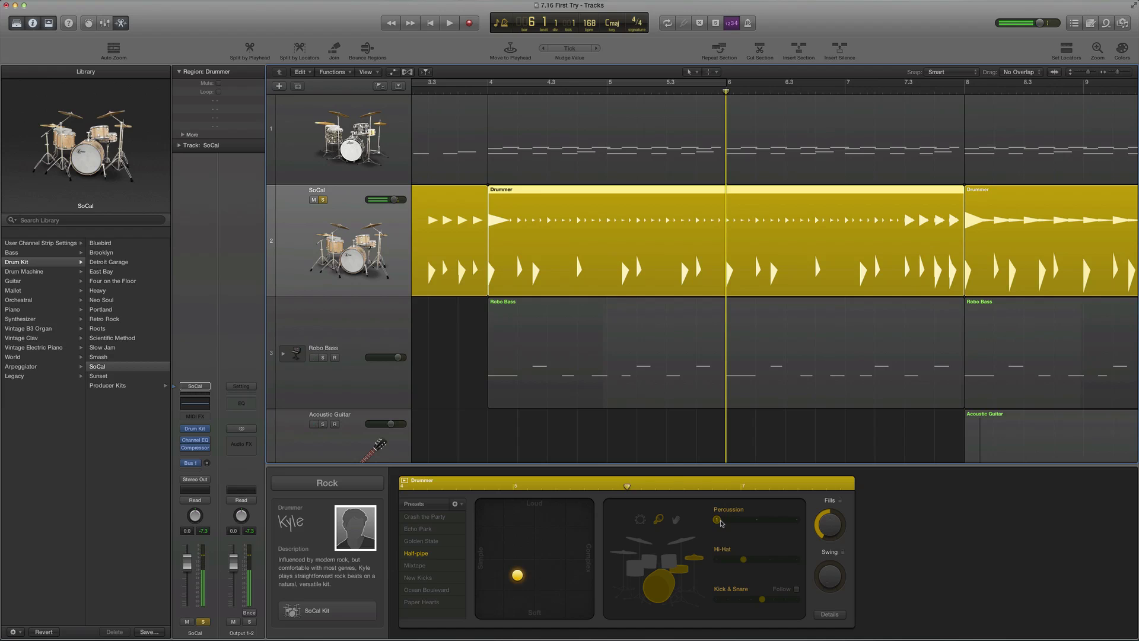
{"action": "key", "text": "comma"}
{"action": "key", "text": "comma"}
{"action": "key", "text": "space"}
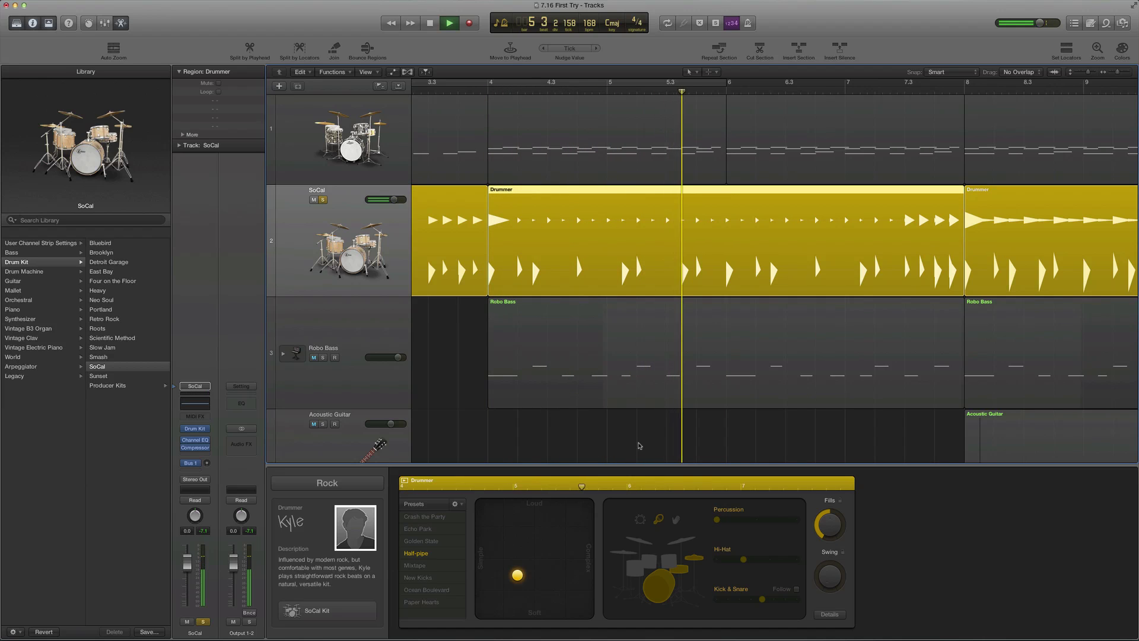
{"action": "key", "text": "space"}
{"action": "key", "text": "comma"}
{"action": "key", "text": "comma"}
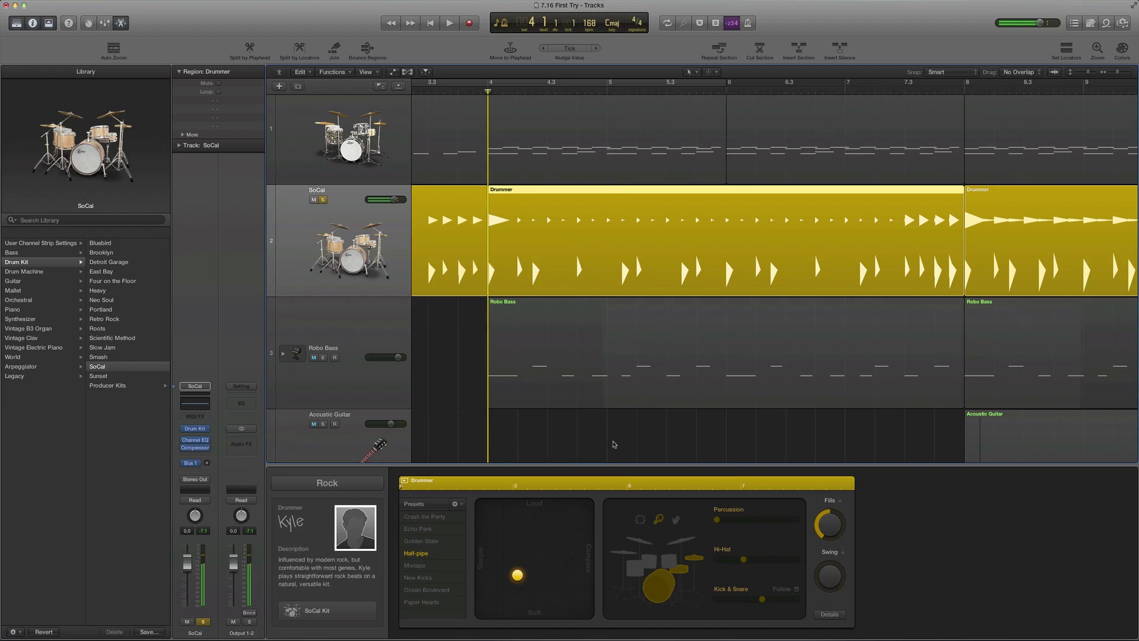
{"action": "scroll", "coordinate": [684, 425], "scroll_direction": "right", "scroll_amount": 5}
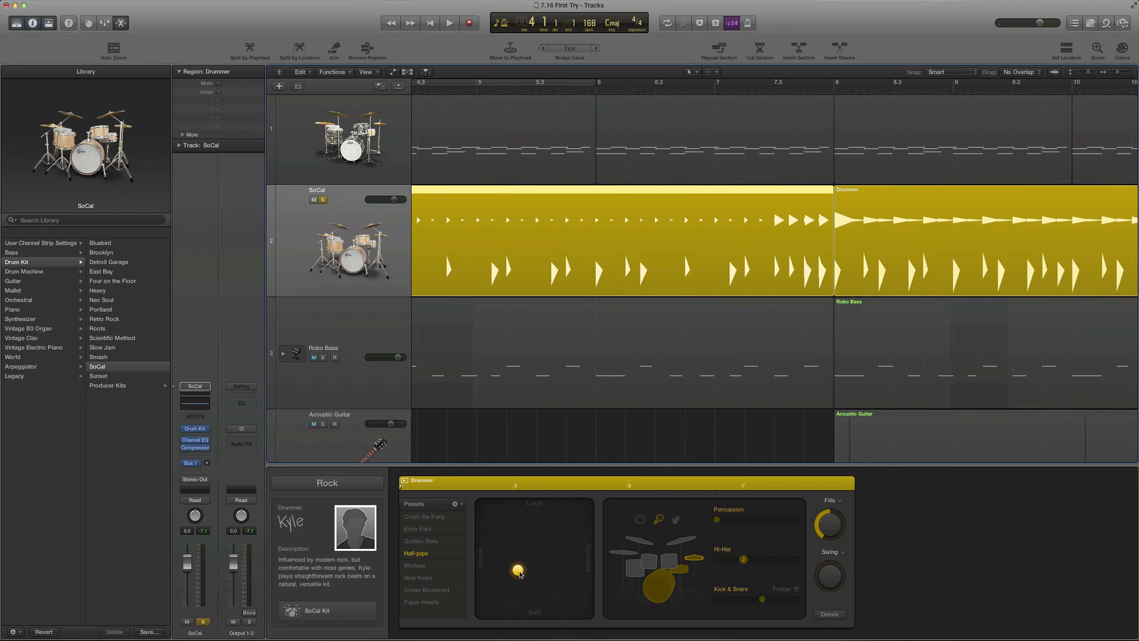
Play from bar 4 to bar 8, then select the third Drummer region starting at bar 8
{"action": "key", "text": "space"}
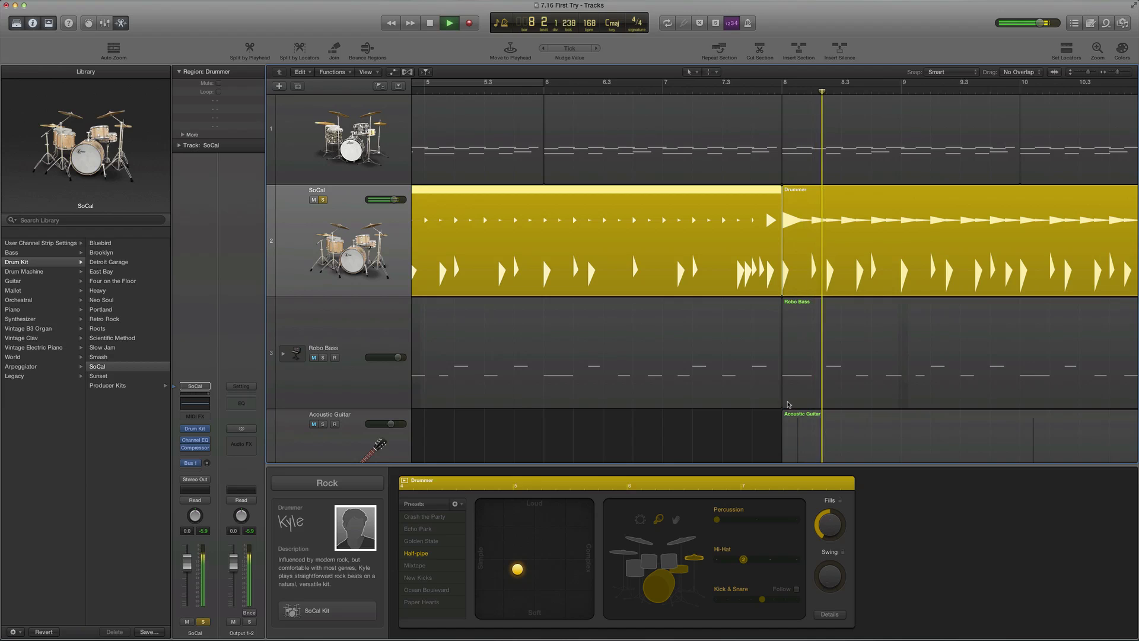
{"action": "key", "text": "space"}
{"action": "left_click", "coordinate": [882, 220]}
{"action": "scroll", "coordinate": [789, 242], "scroll_direction": "right", "scroll_amount": 10}
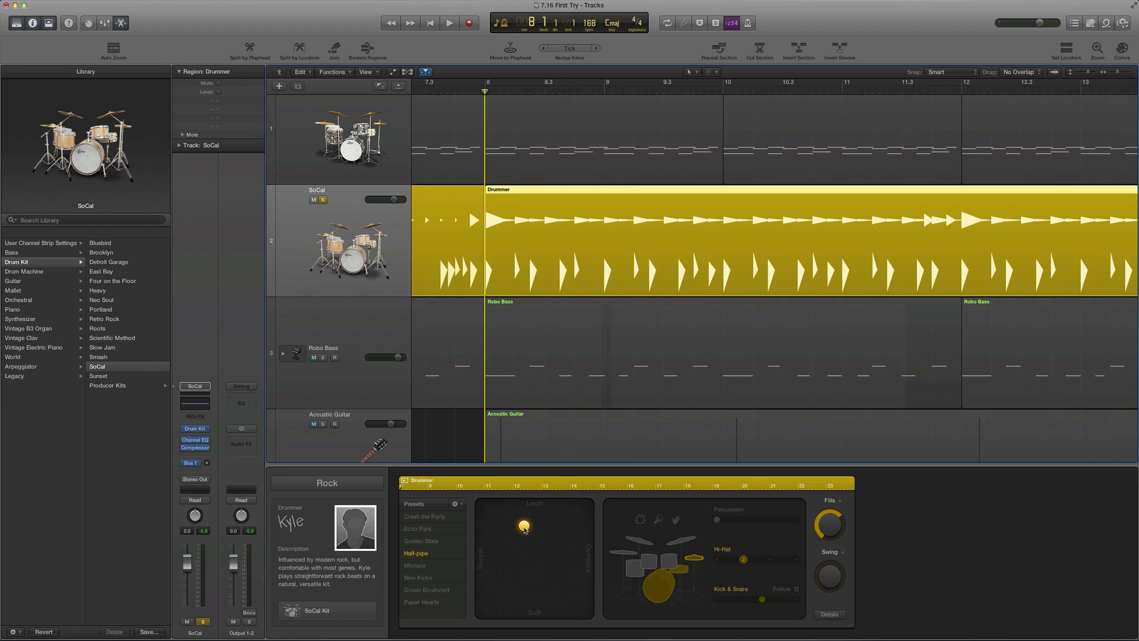
Nudge the bar-8 region's XY puck, switch on its percussion, and audition the result
{"action": "left_click_drag", "start_coordinate": [525, 527], "coordinate": [505, 533]}
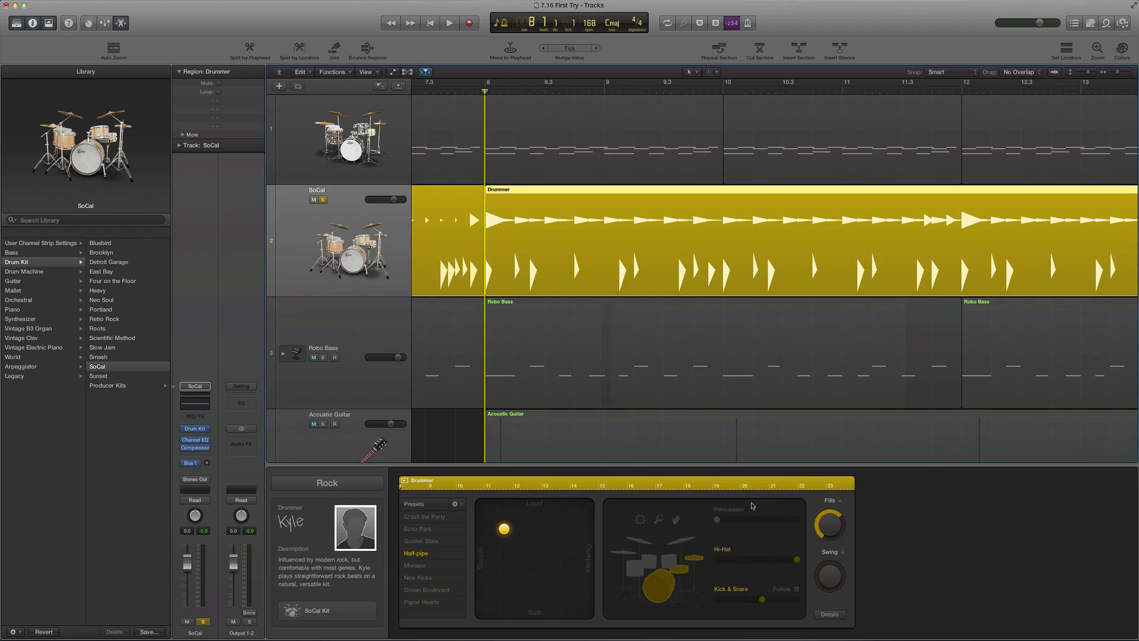
{"action": "left_click", "coordinate": [657, 520]}
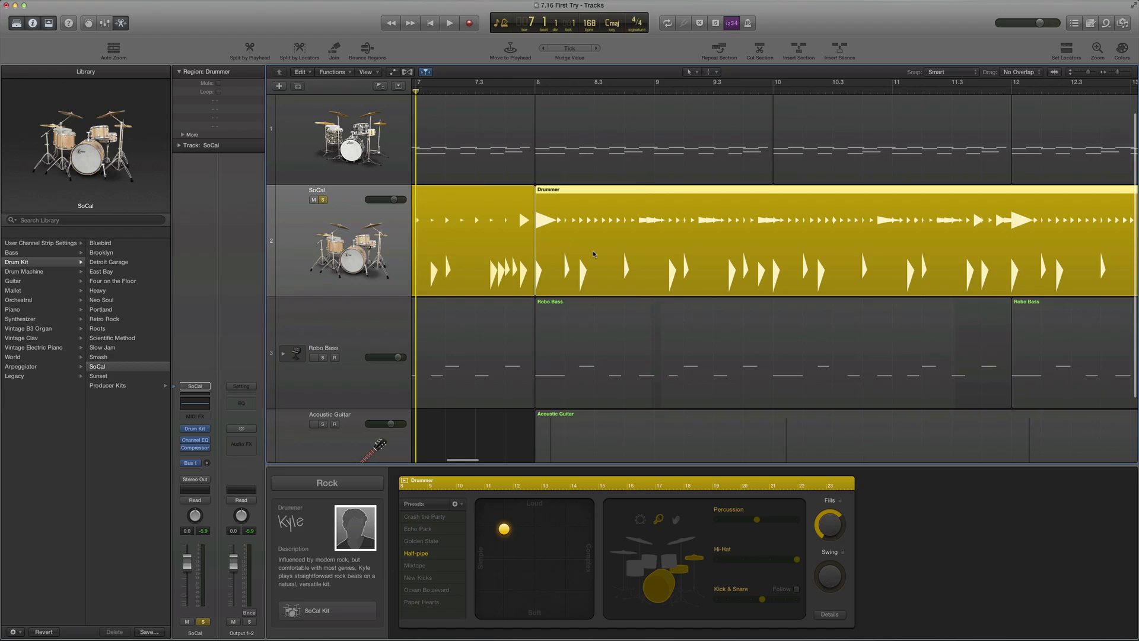
{"action": "key", "text": "space"}
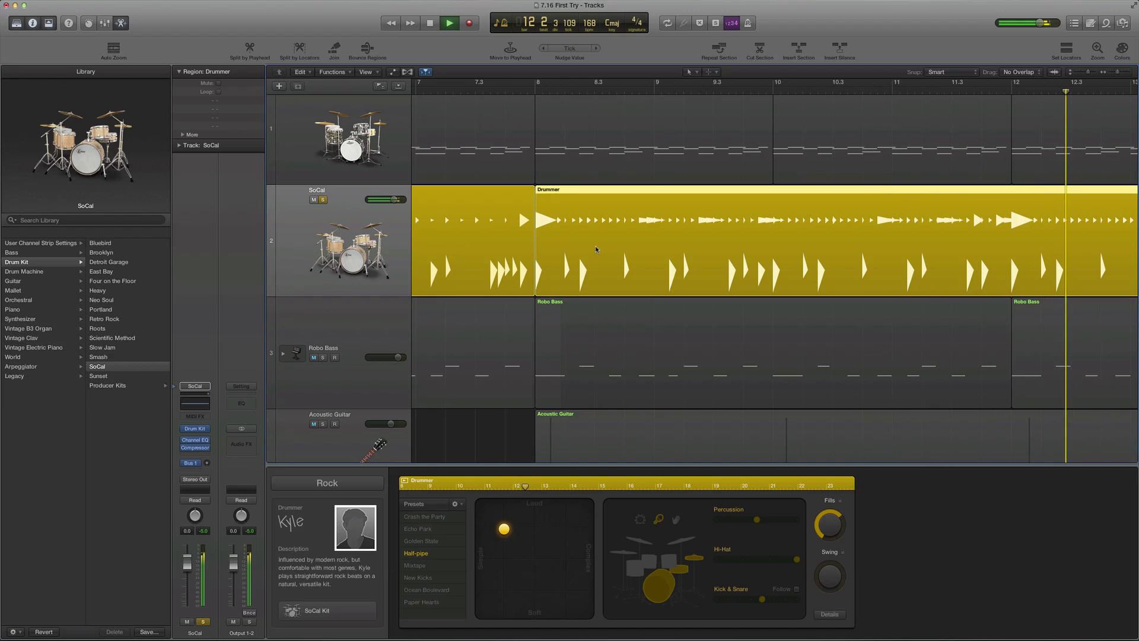
{"action": "key", "text": "space"}
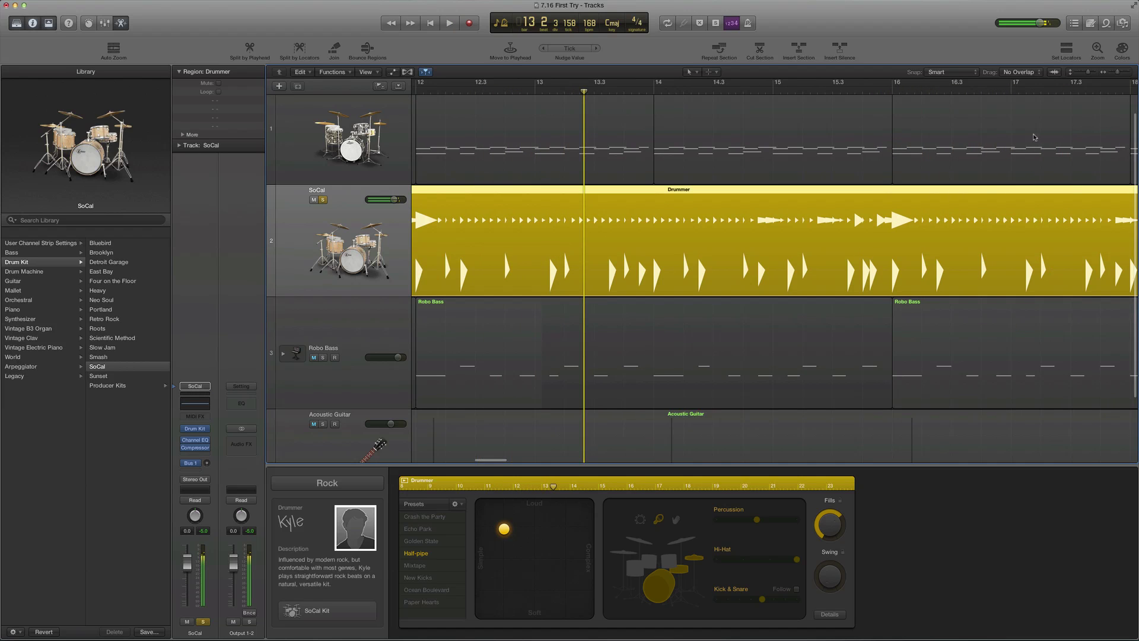
Unsolo the SoCal track, play everything from bar 3, and select all three Drummer regions
{"action": "left_click_drag", "start_coordinate": [1119, 71], "coordinate": [1114, 72]}
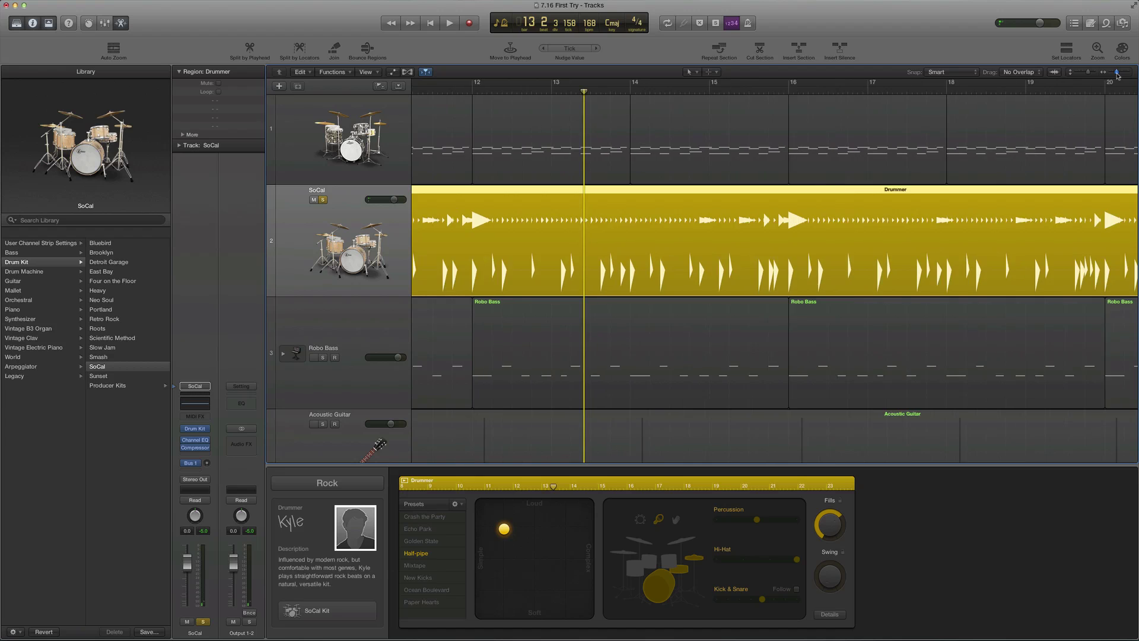
{"action": "left_click", "coordinate": [1030, 186]}
{"action": "scroll", "coordinate": [1030, 186], "scroll_direction": "left", "scroll_amount": 5}
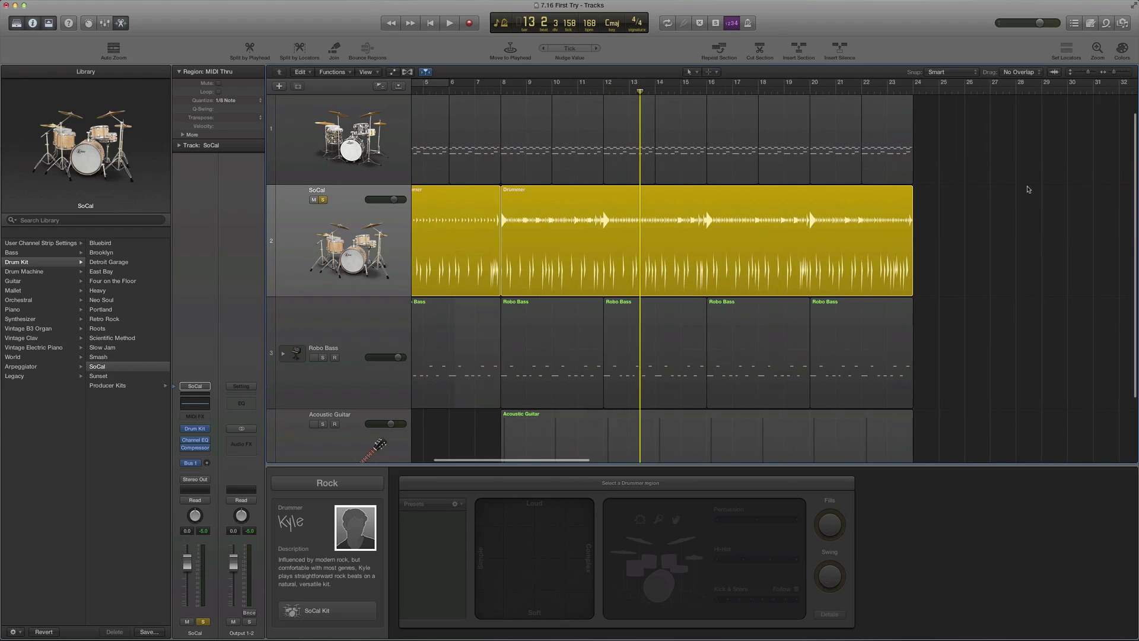
{"action": "left_click", "coordinate": [323, 200]}
{"action": "scroll", "coordinate": [561, 208], "scroll_direction": "up", "scroll_amount": 1}
{"action": "scroll", "coordinate": [560, 208], "scroll_direction": "down", "scroll_amount": 2}
{"action": "scroll", "coordinate": [561, 208], "scroll_direction": "down", "scroll_amount": 3}
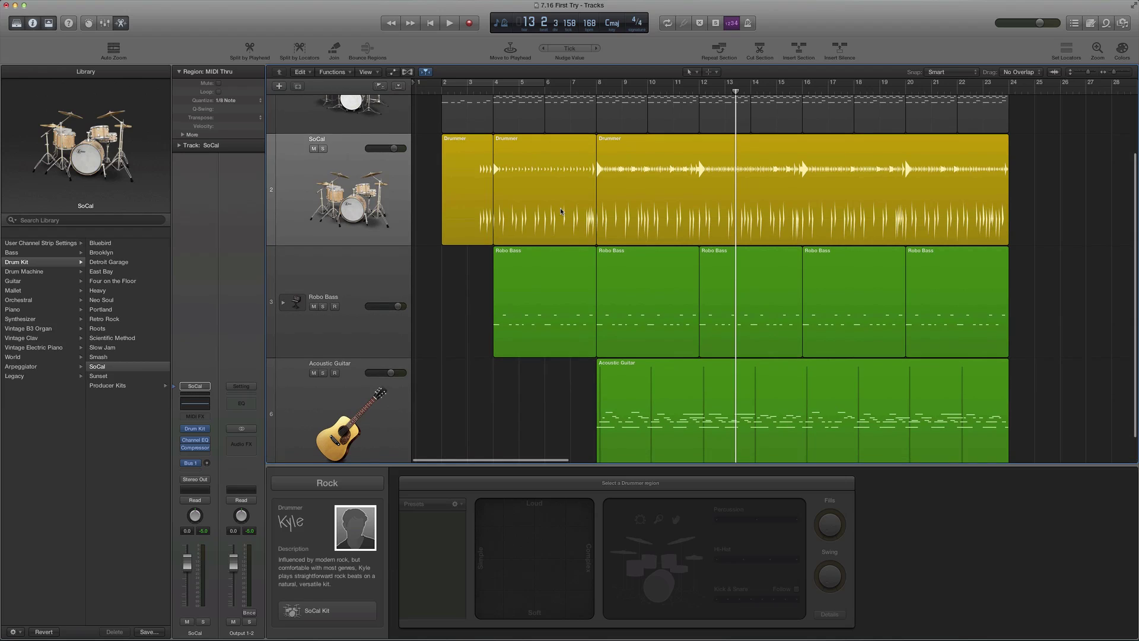
{"action": "left_click", "coordinate": [475, 92]}
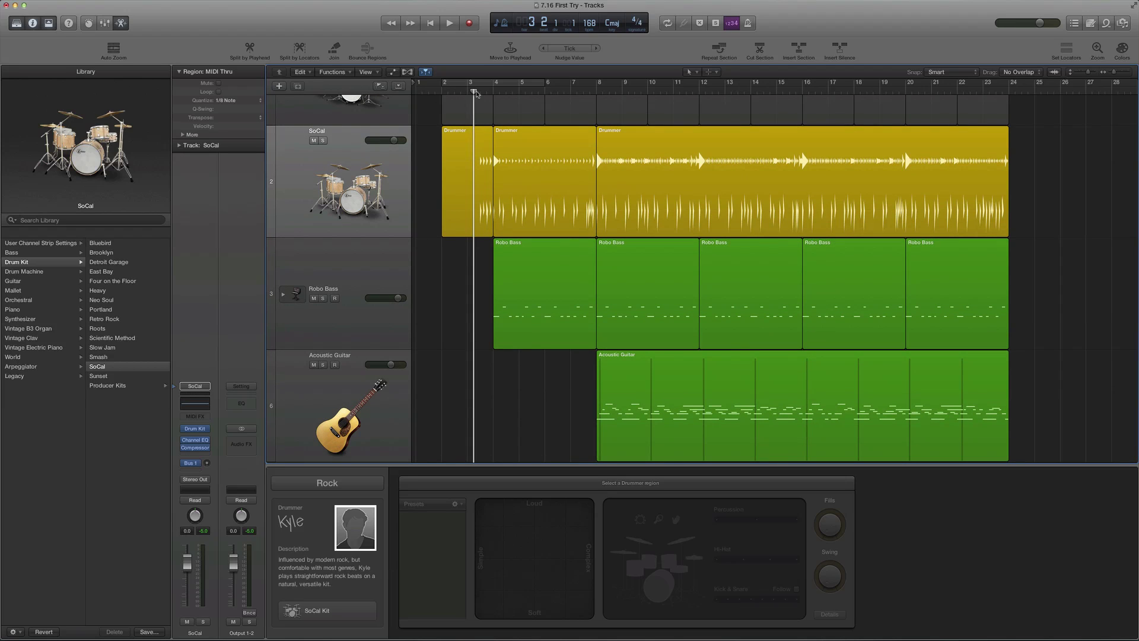
{"action": "key", "text": "space"}
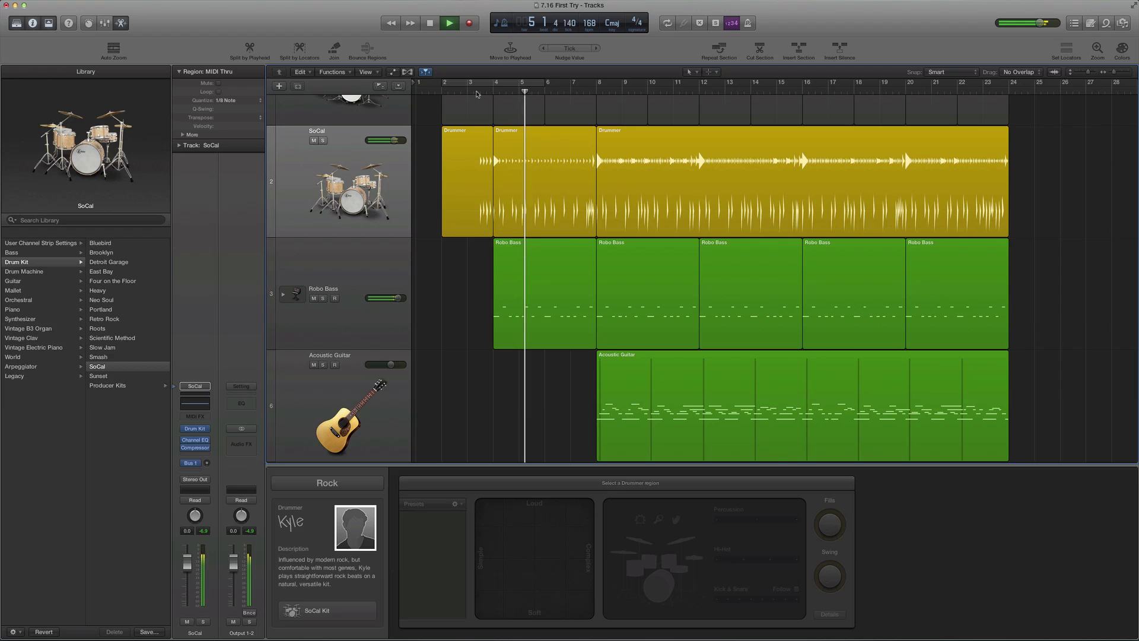
{"action": "left_click", "coordinate": [404, 154]}
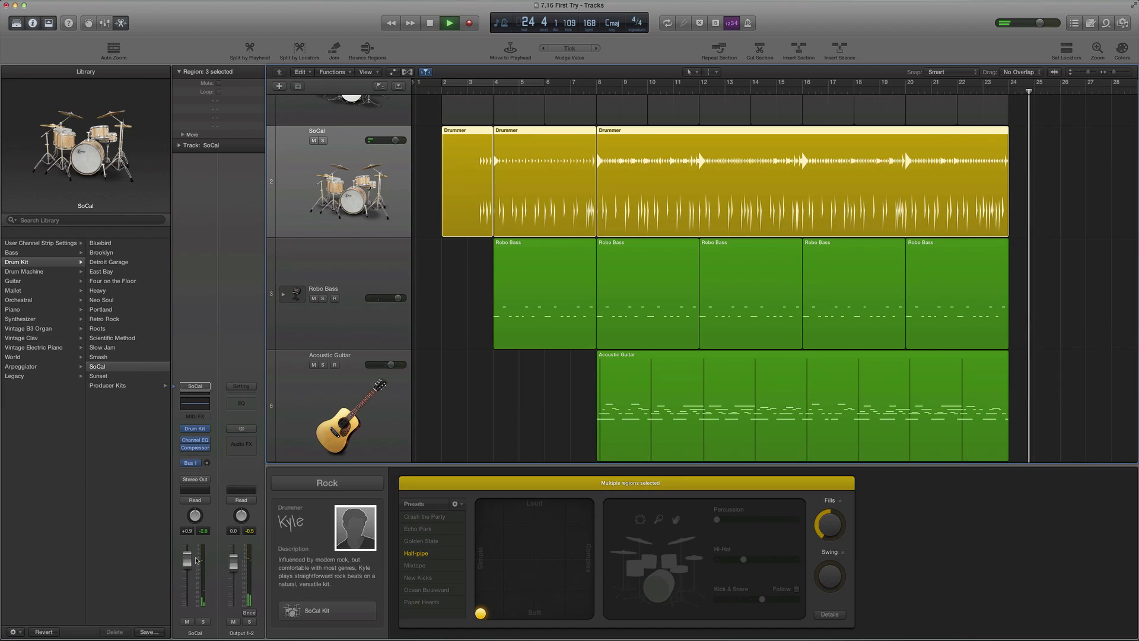
Stop playback at bar 25 after the full arrangement has played through
{"action": "key", "text": "space"}
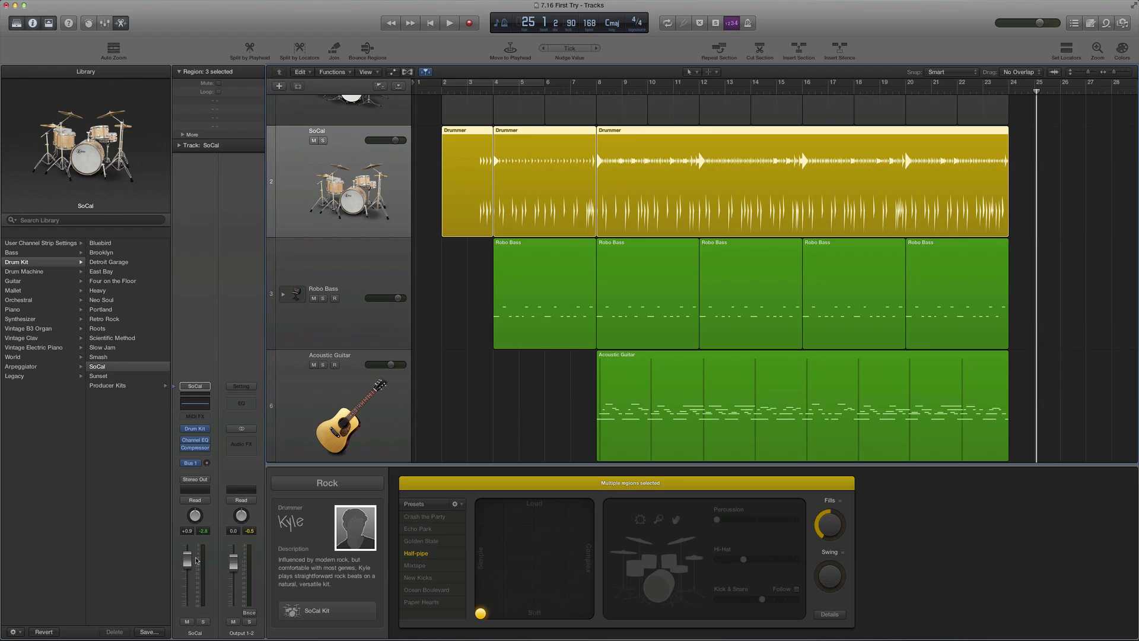